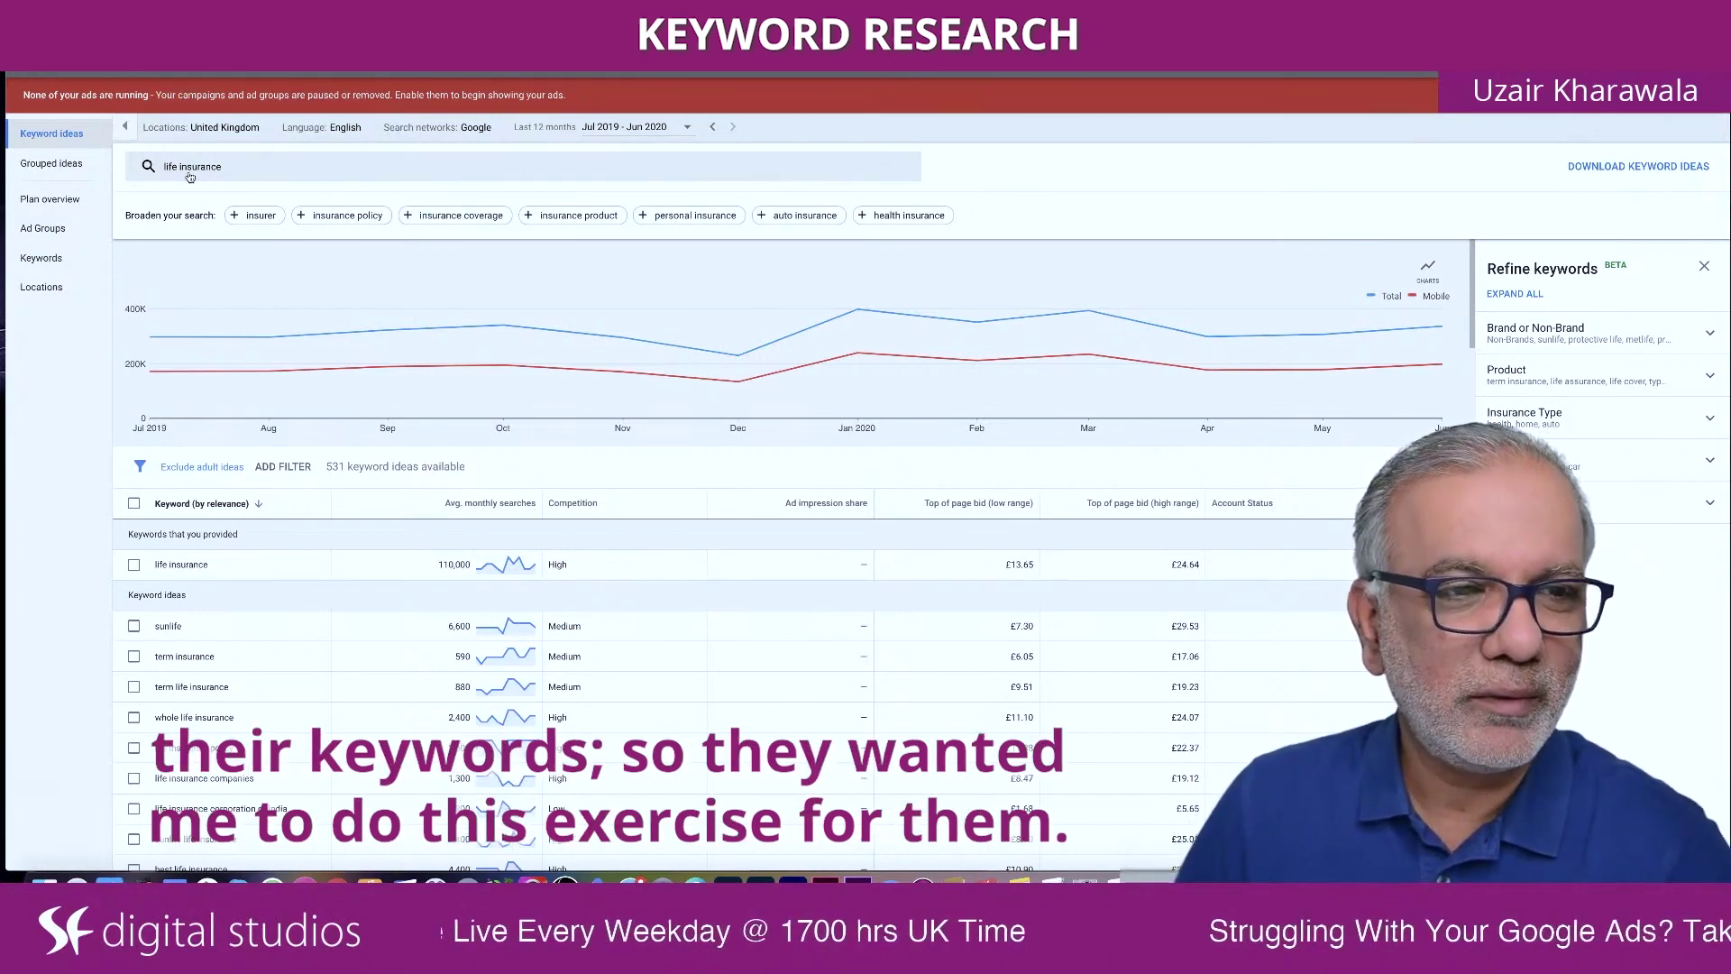
Step: Scroll through the 531 life insurance keyword ideas to review them
mouse_move(276, 314)
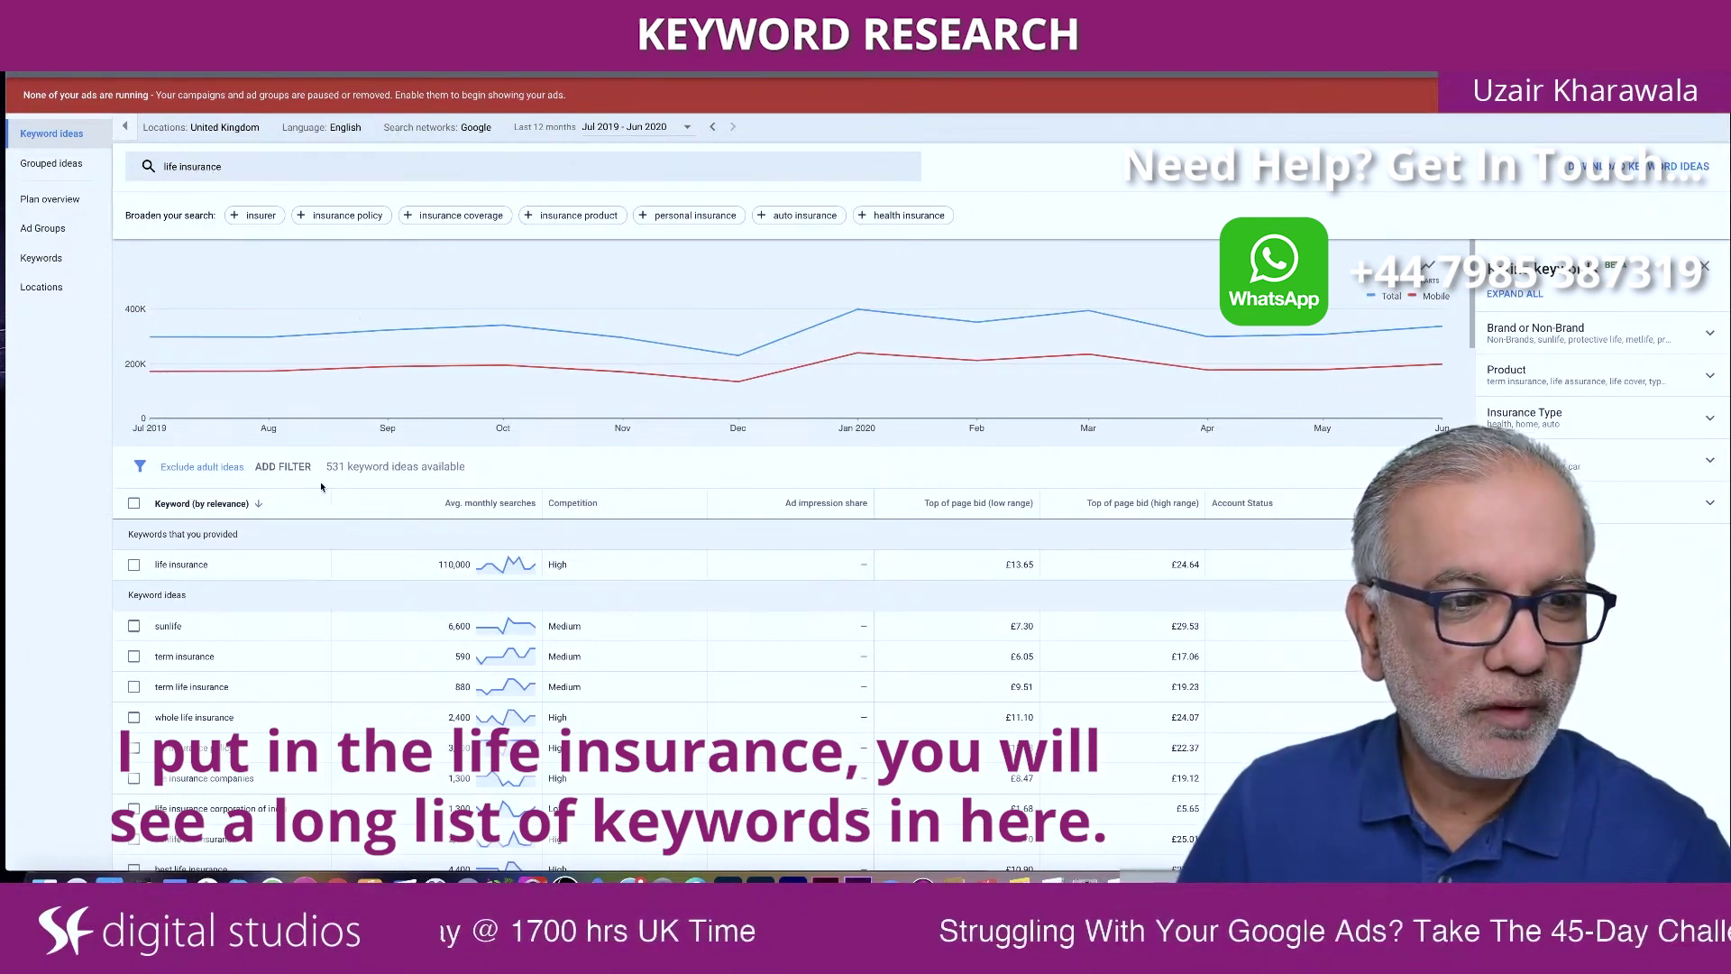
scroll(321, 484, "down", 3)
scroll(321, 487, "down", 5)
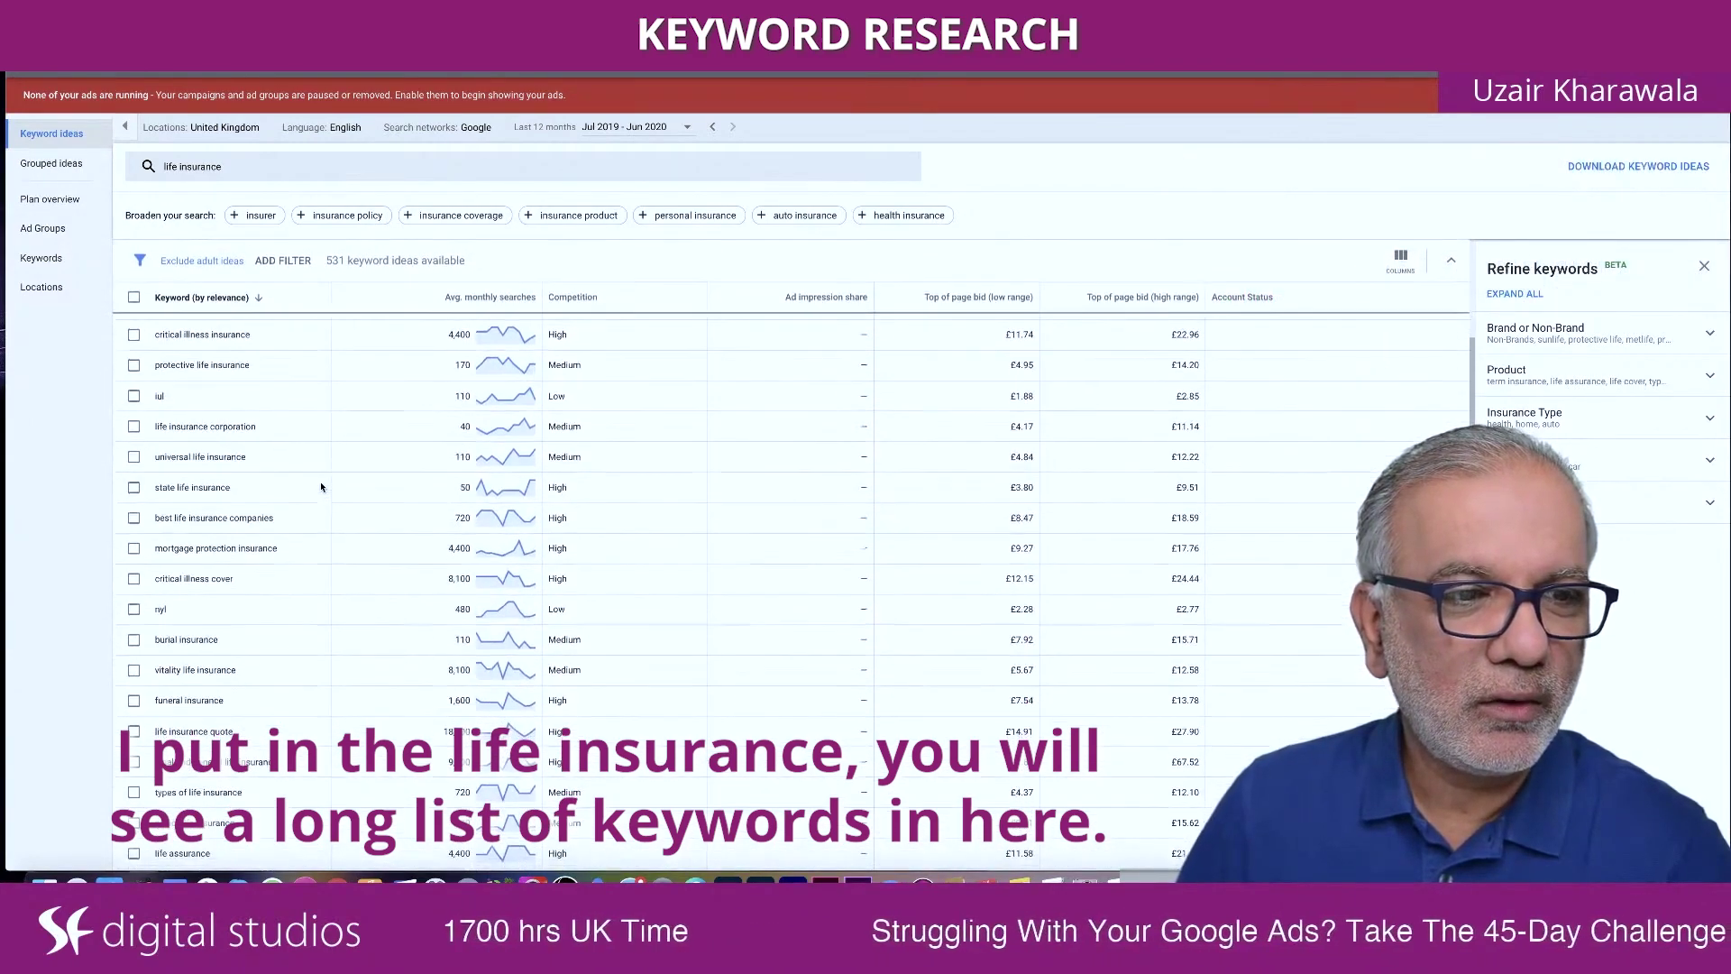
scroll(321, 487, "down", 10)
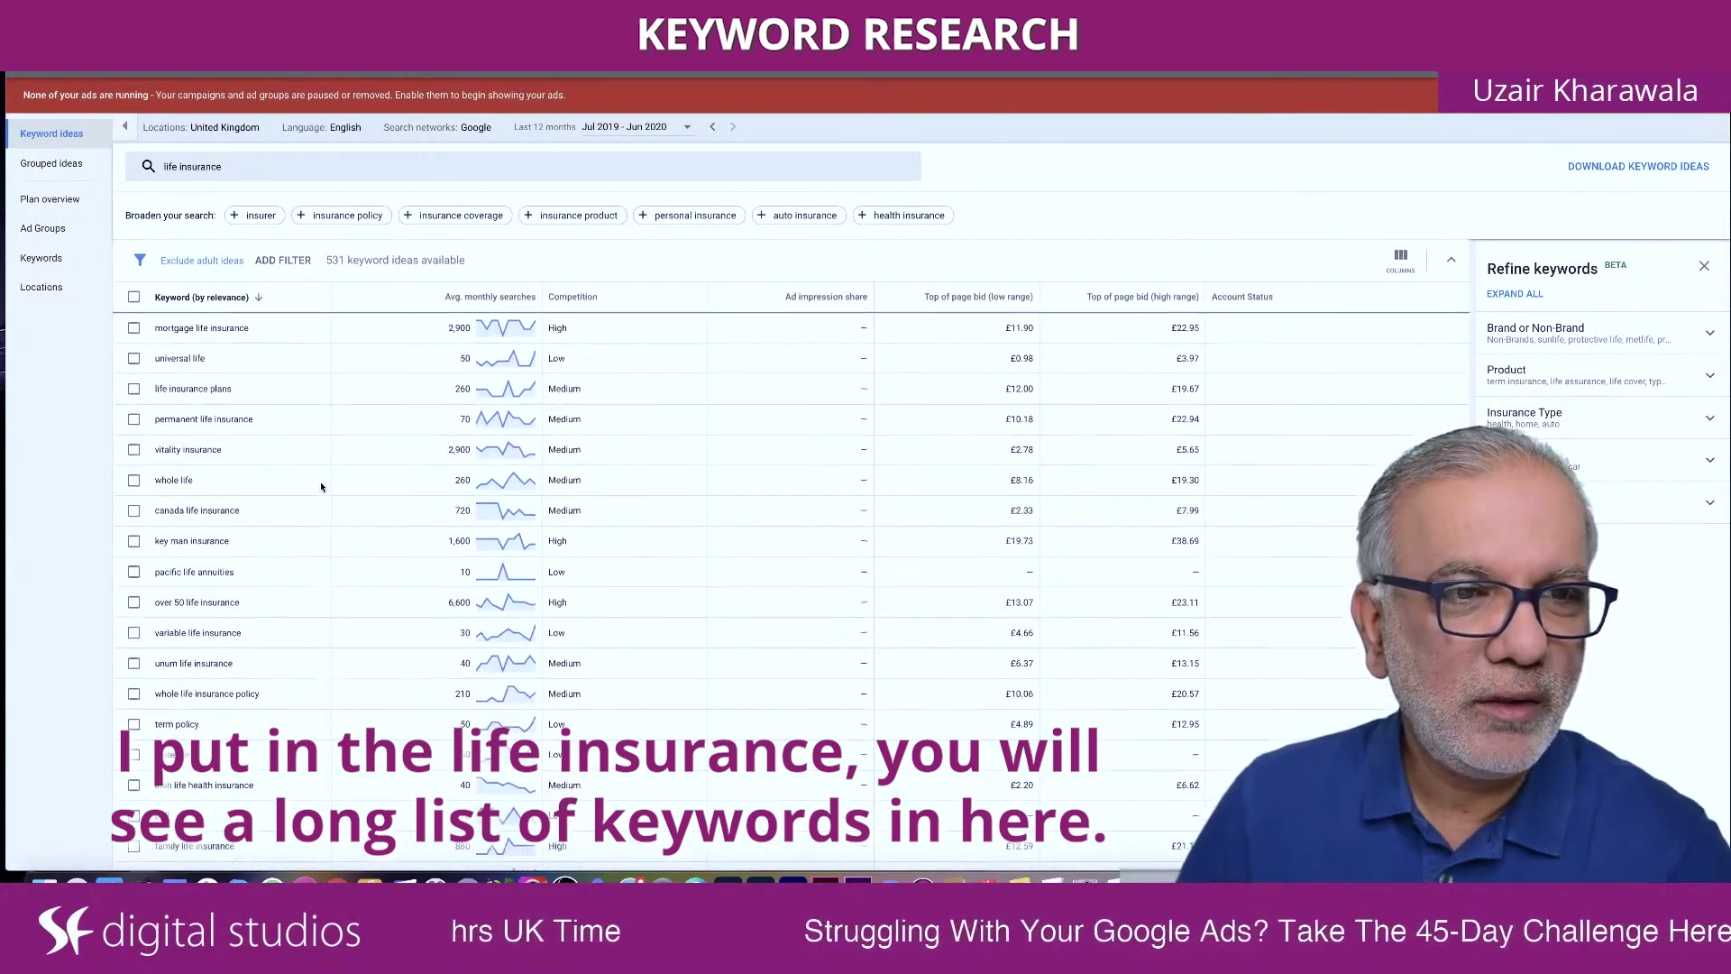
scroll(321, 487, "down", 2)
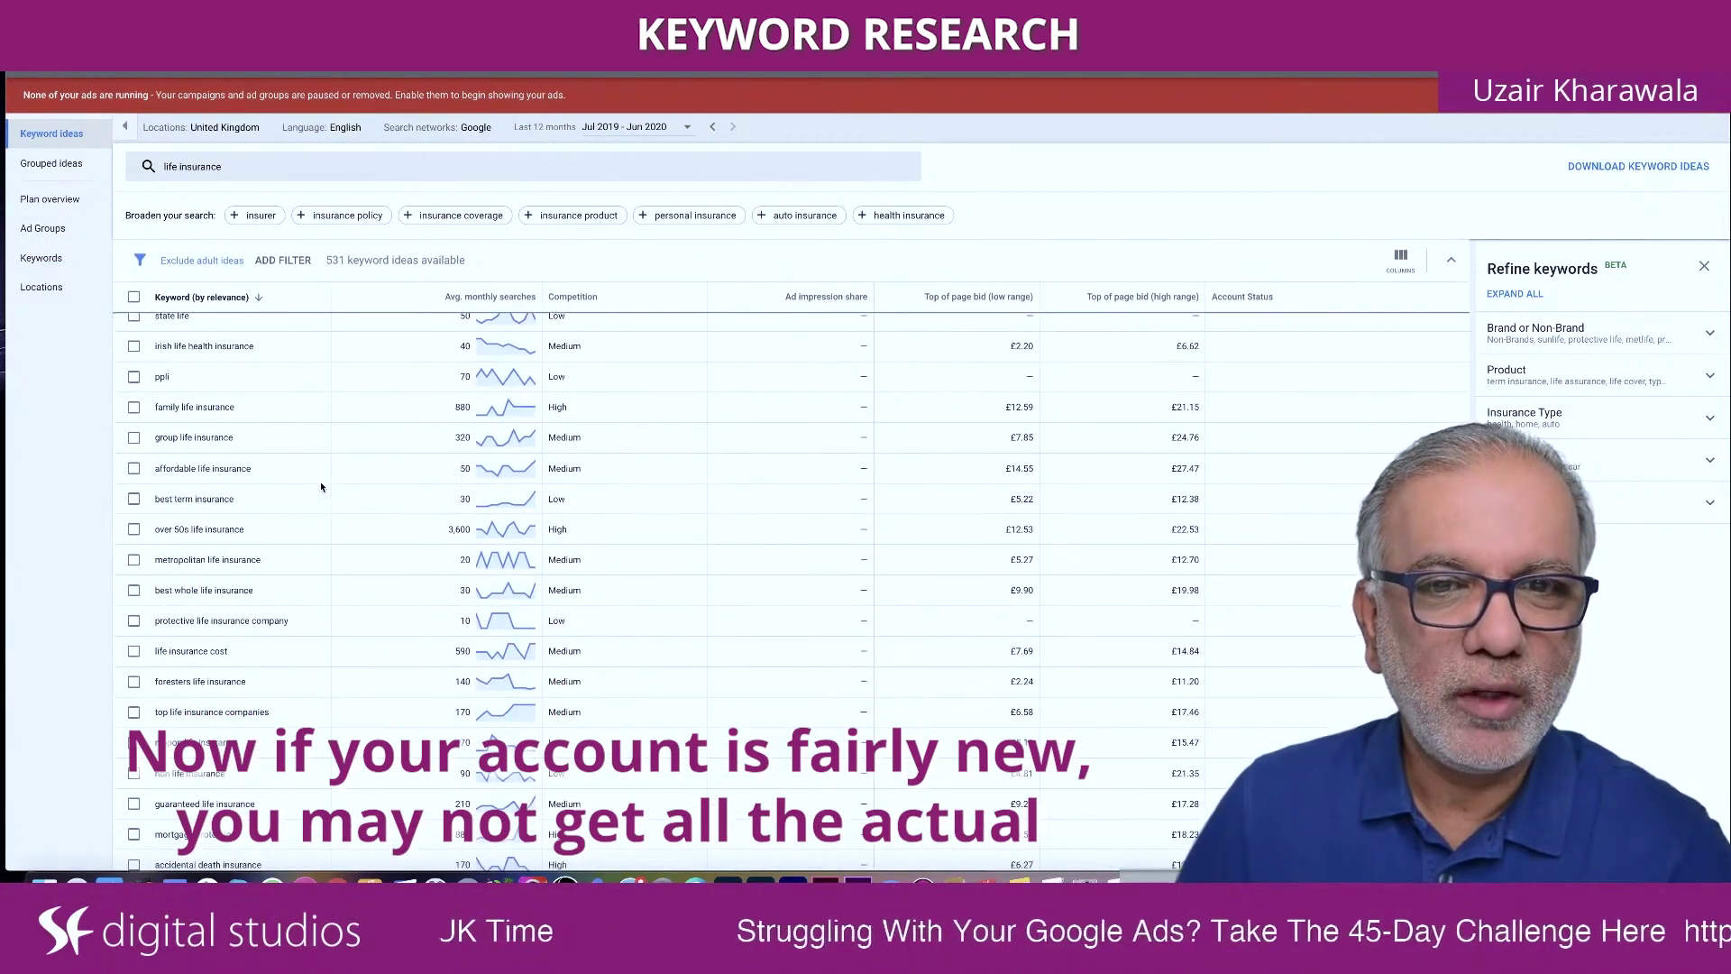
scroll(361, 483, "up", 10)
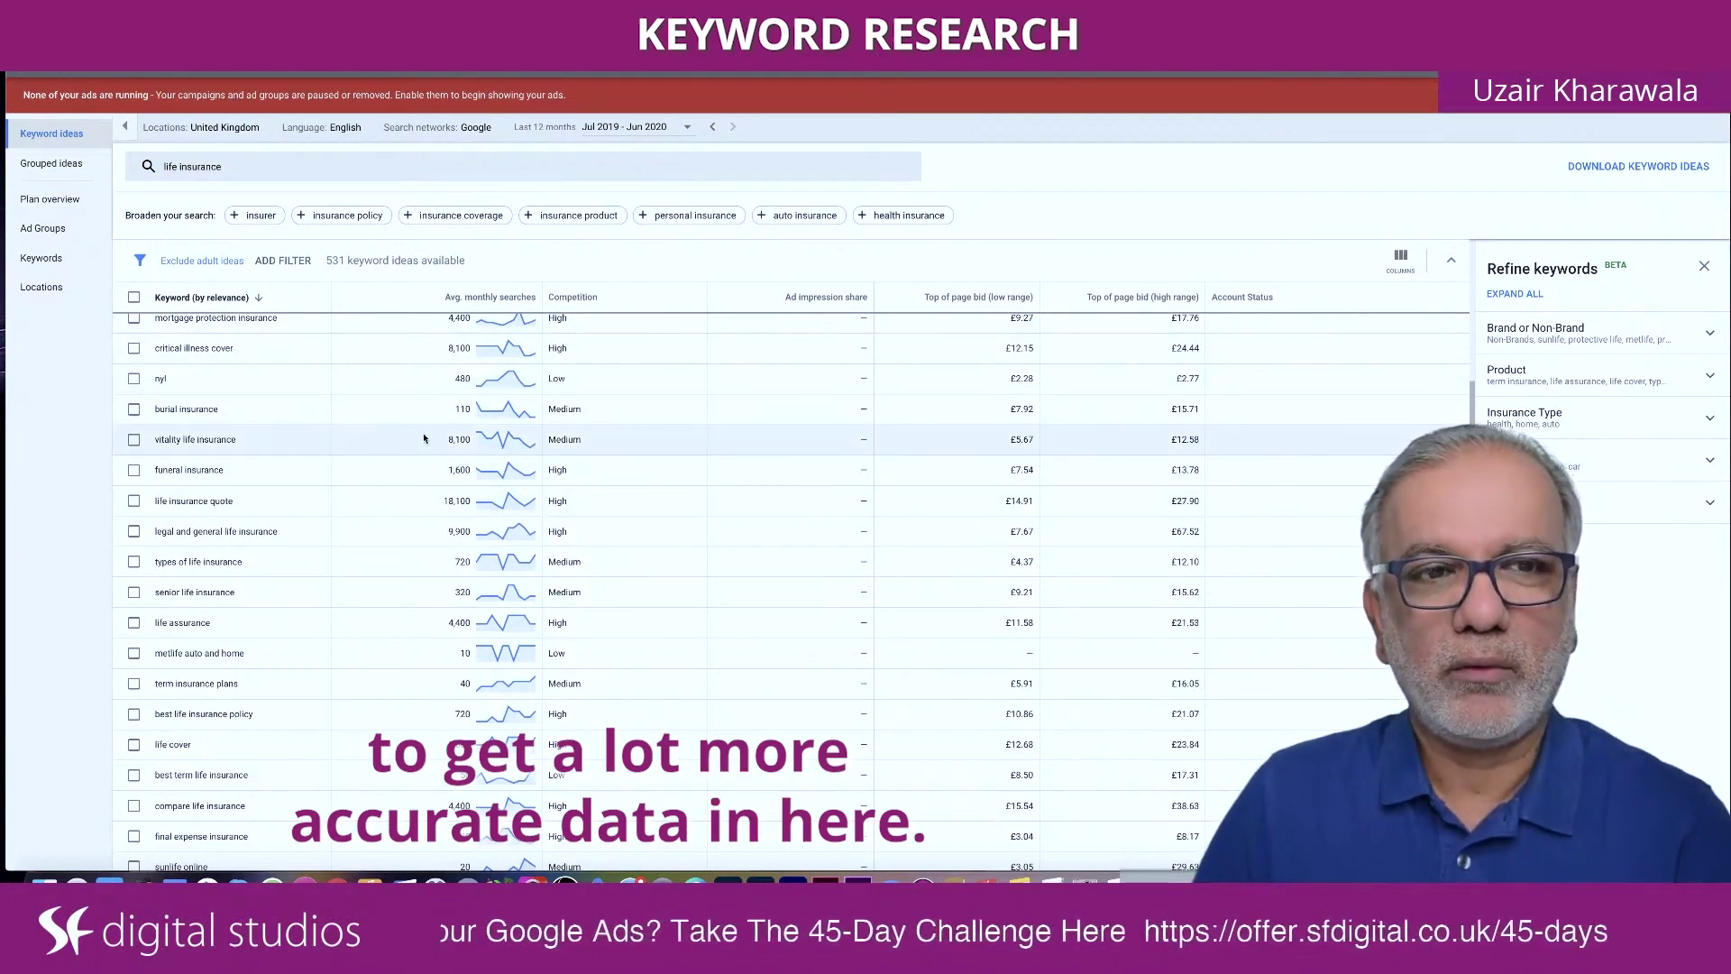
scroll(424, 438, "down", 5)
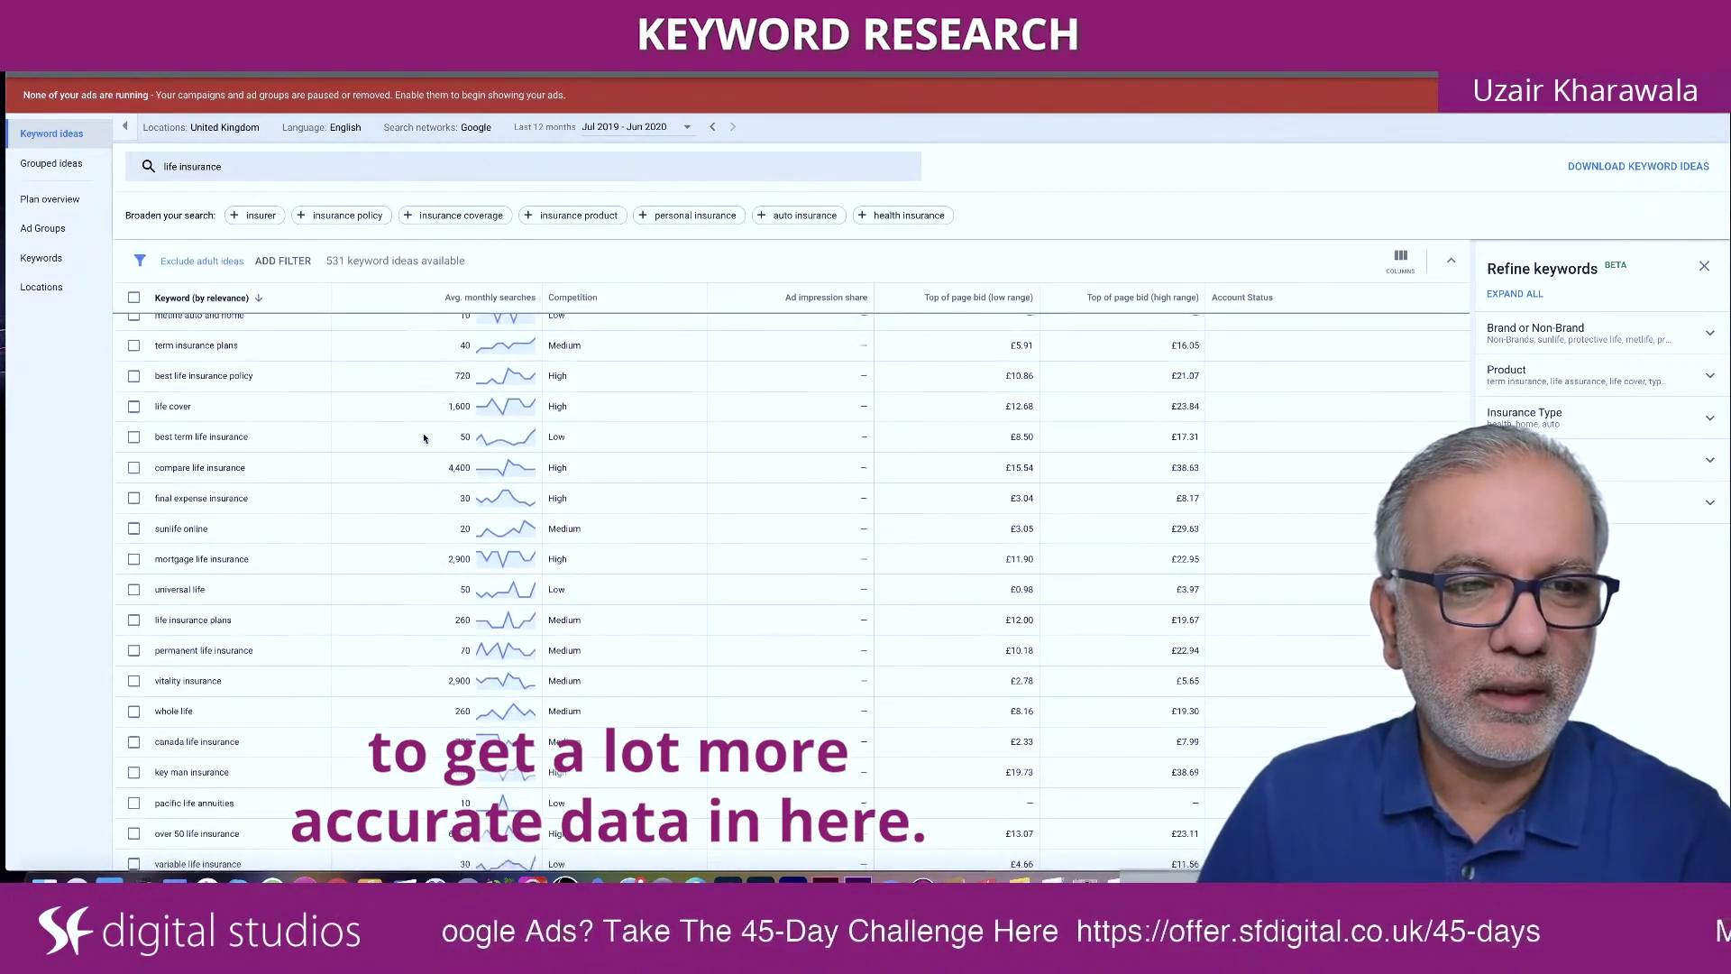
scroll(424, 438, "down", 3)
scroll(425, 436, "down", 1)
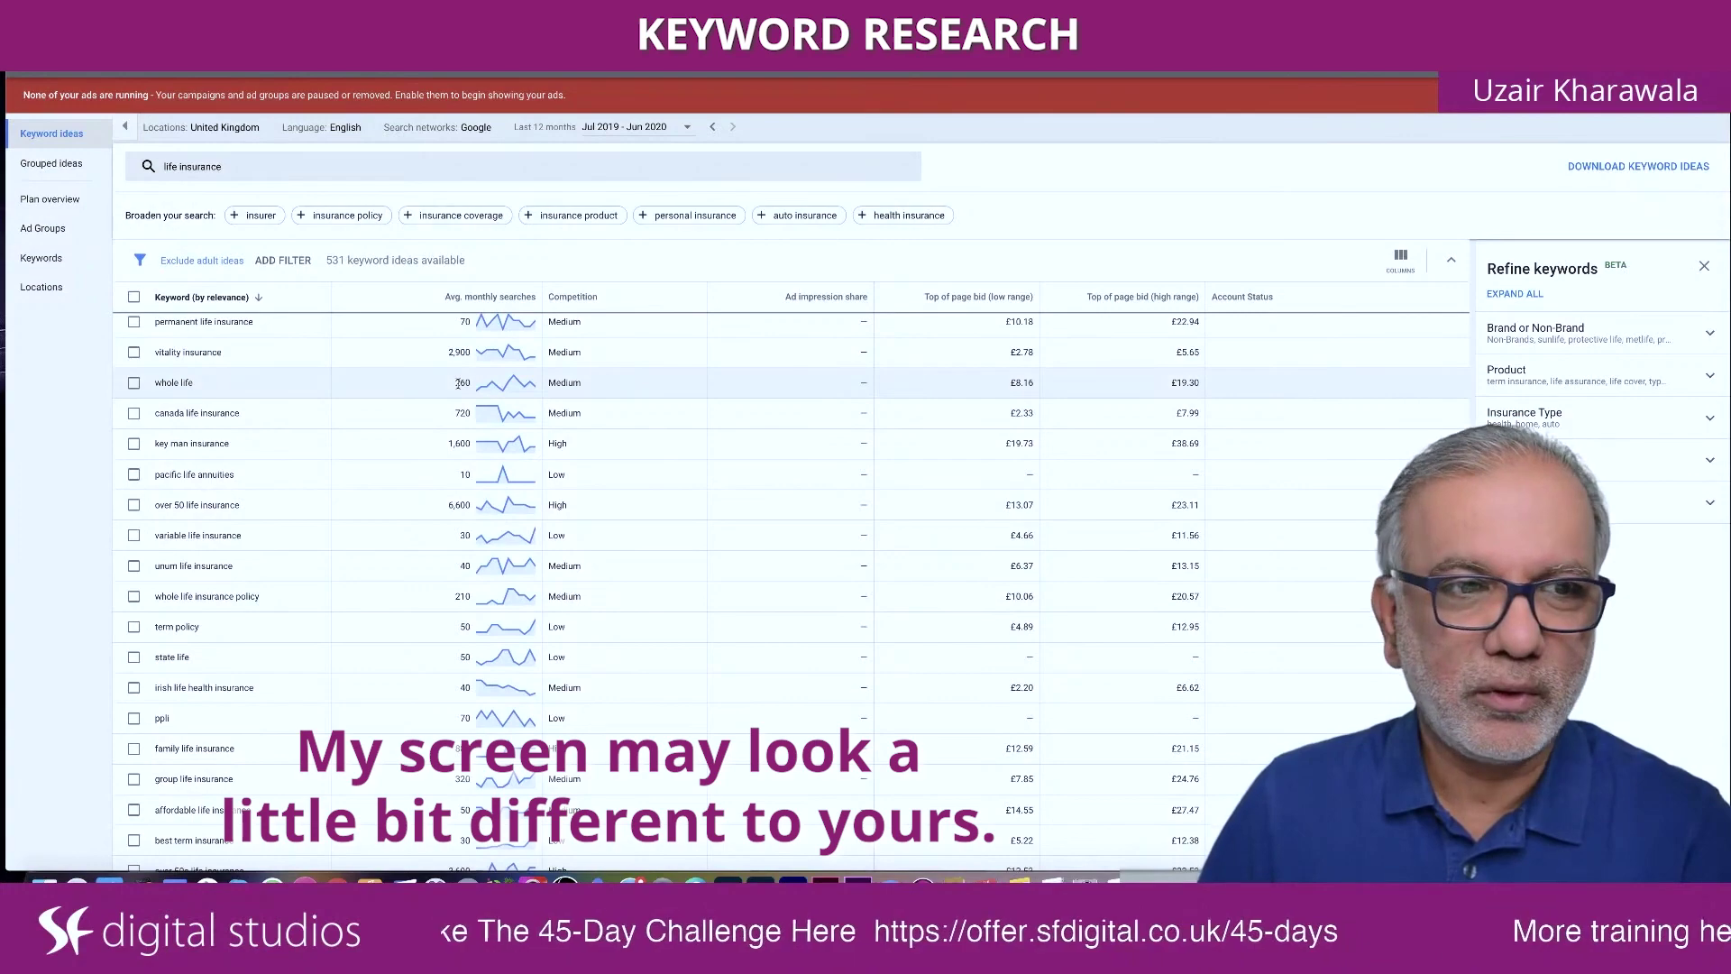
scroll(458, 383, "down", 8)
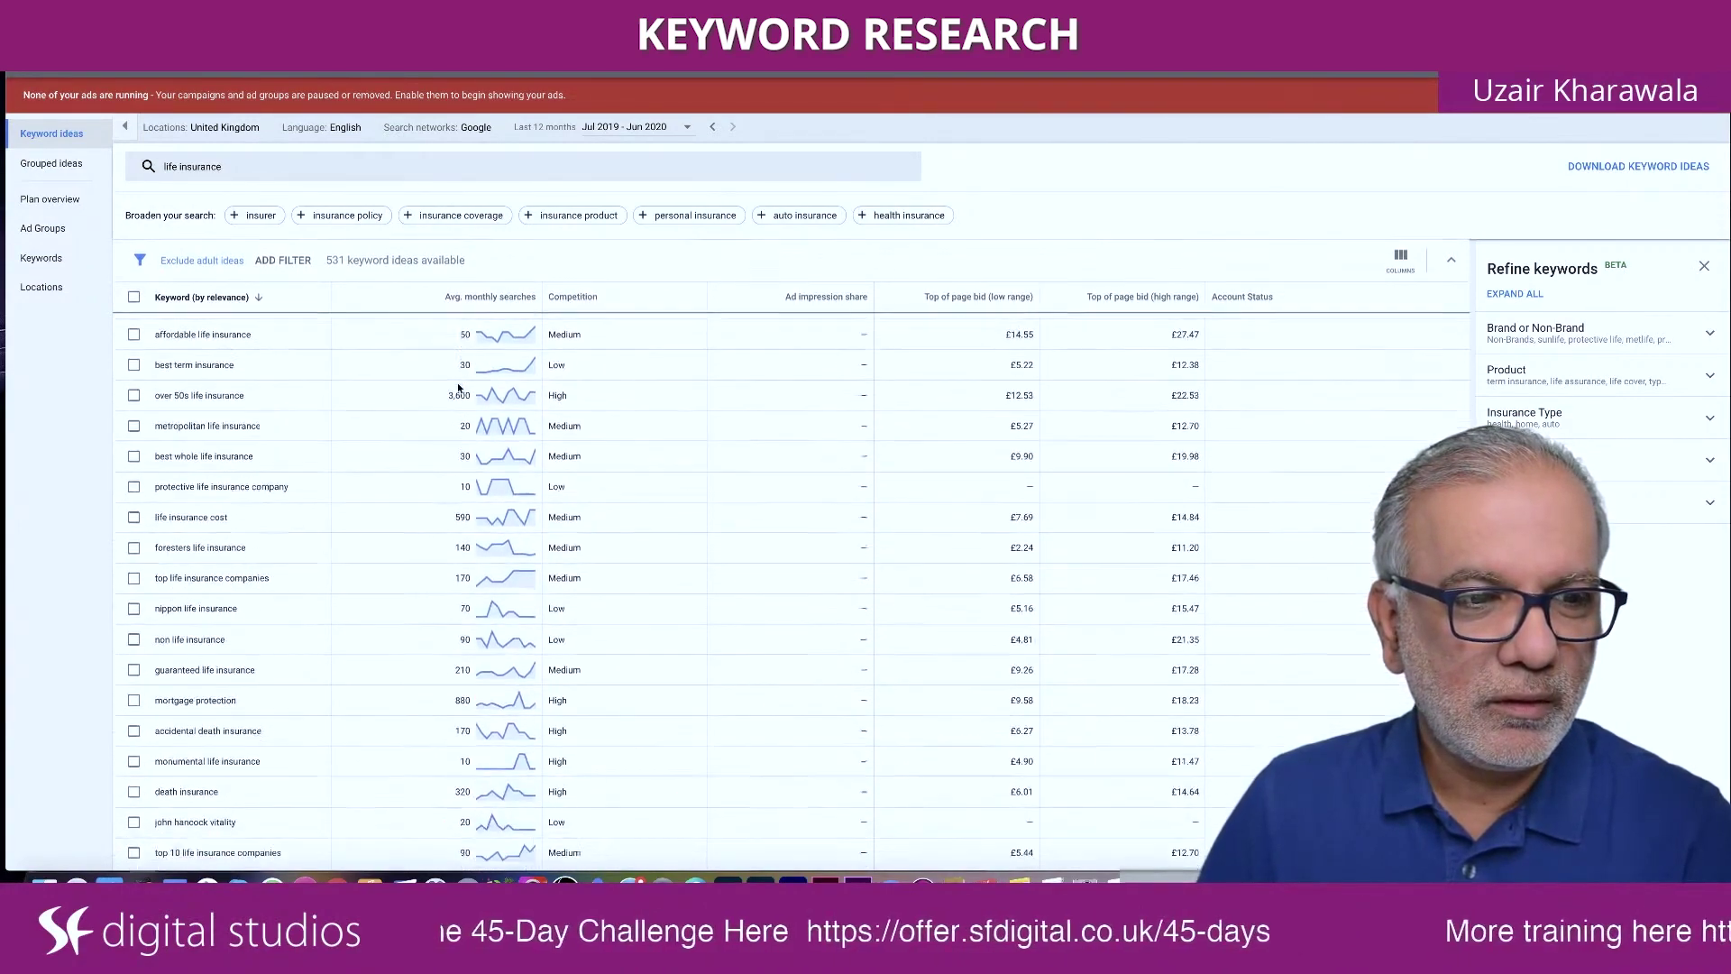
scroll(458, 384, "up", 2)
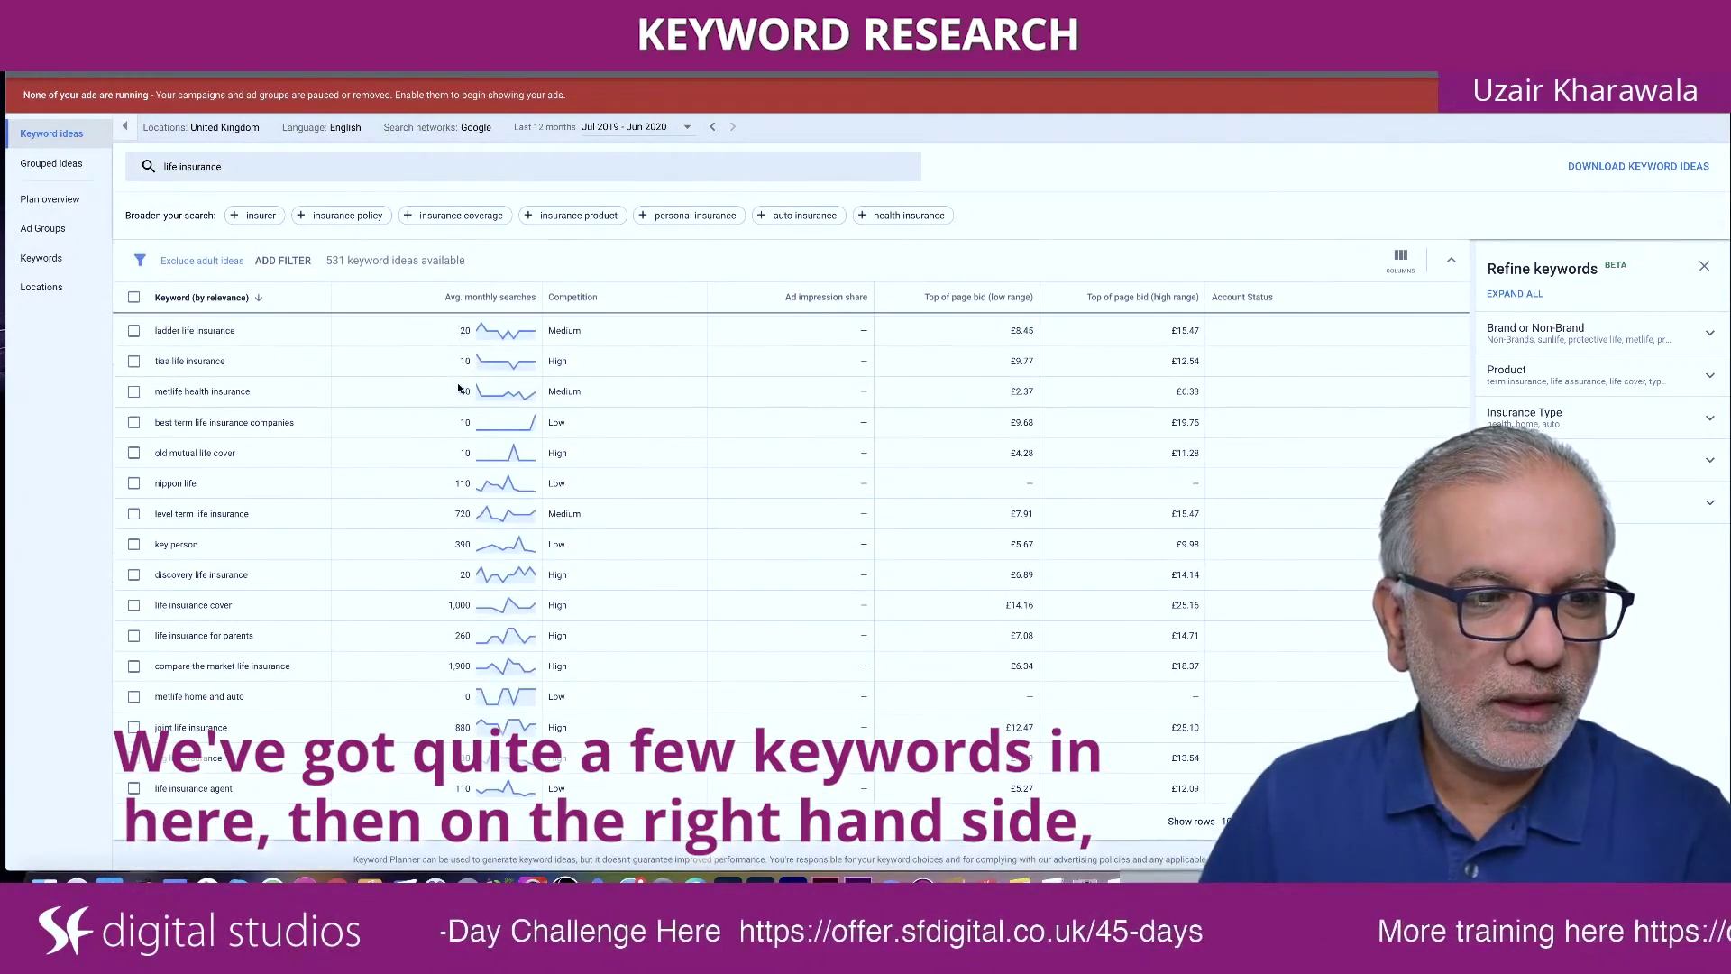
scroll(458, 388, "up", 6)
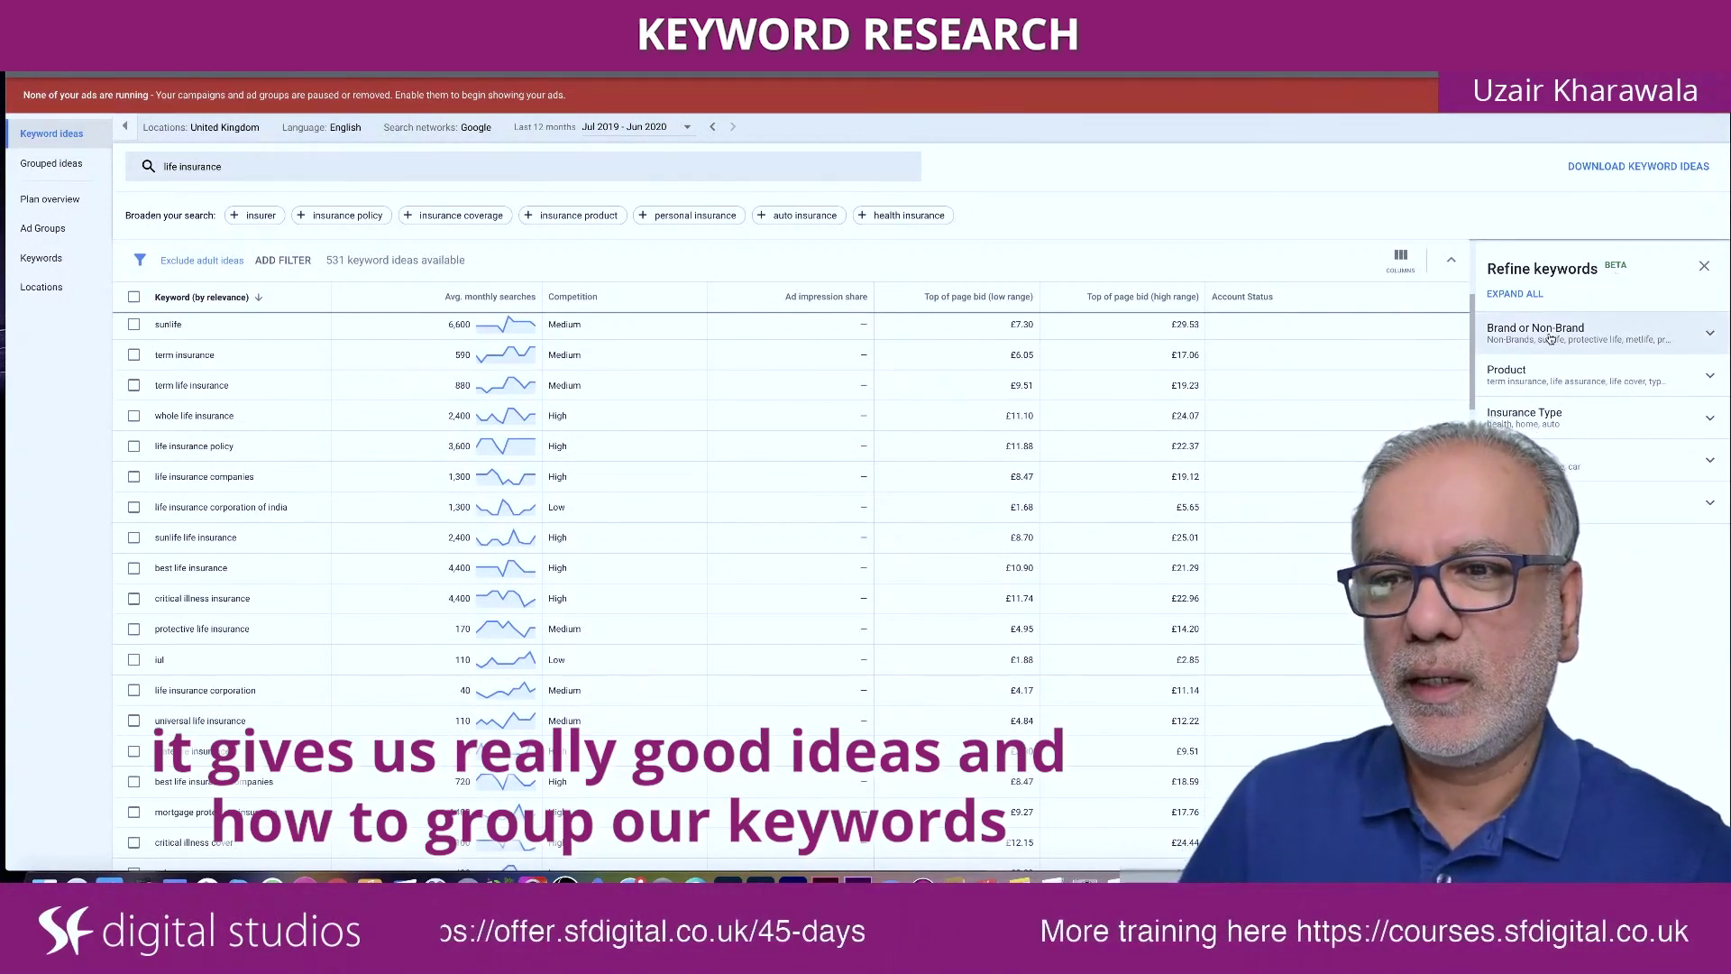
Step: Expand Brand or Non-Brand, show the 21 more company brands and scroll through them
left_click(1710, 337)
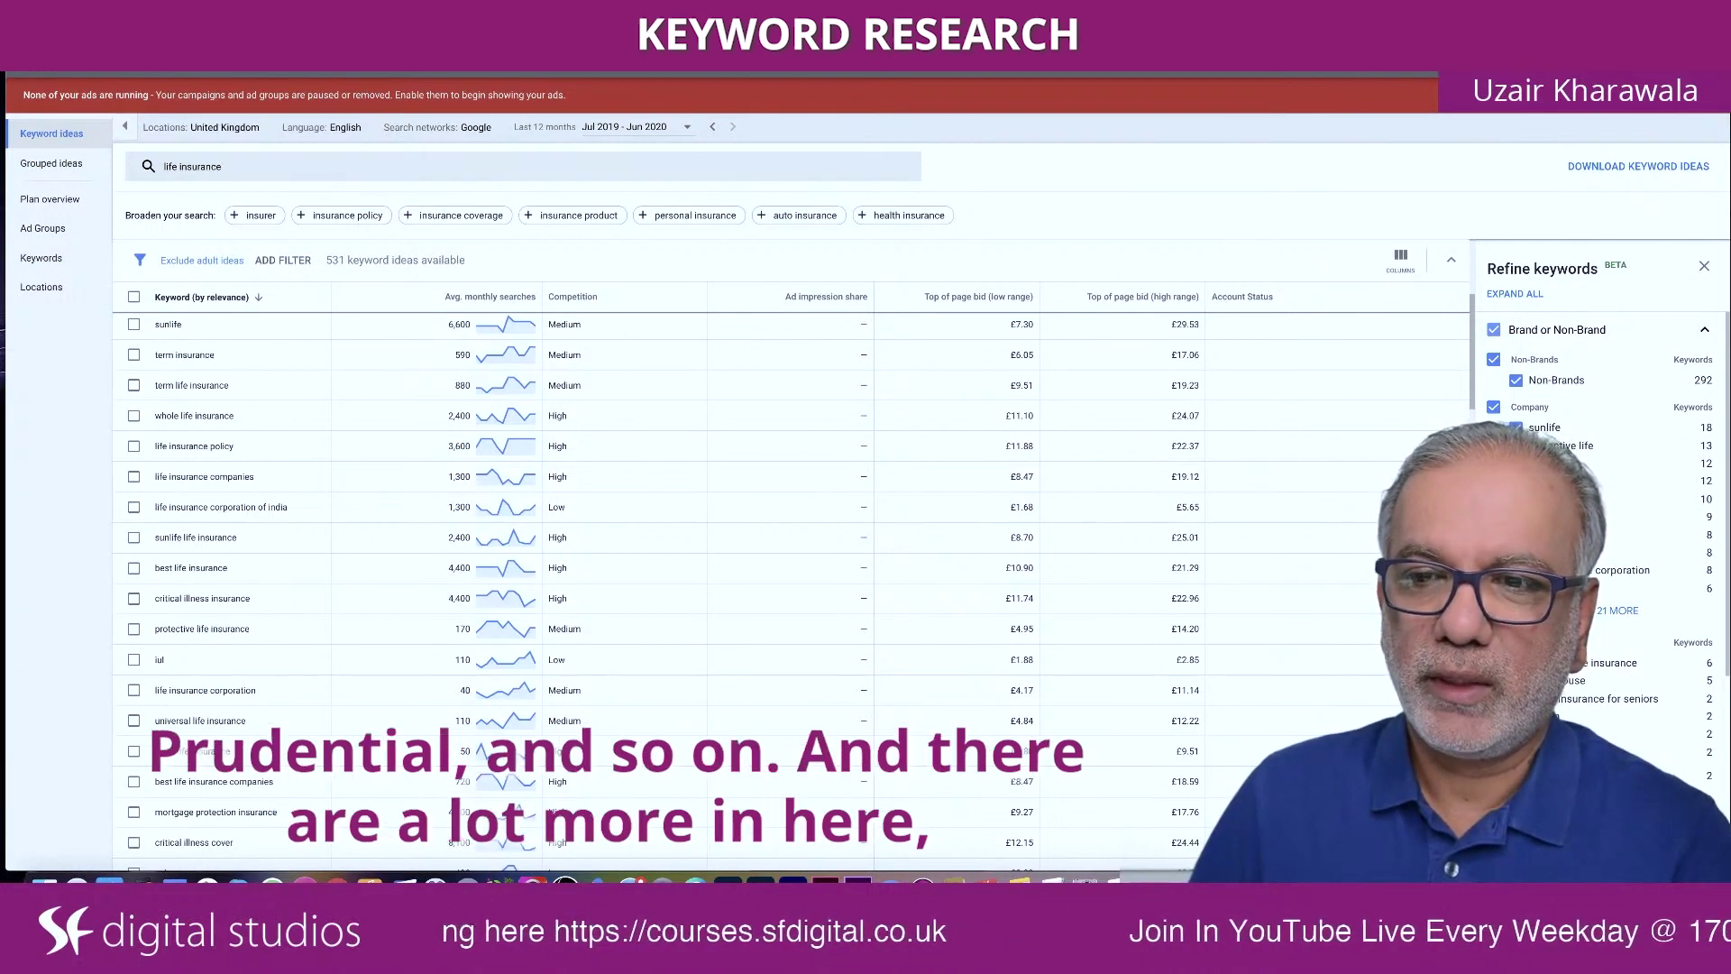
scroll(1601, 498, "down", 3)
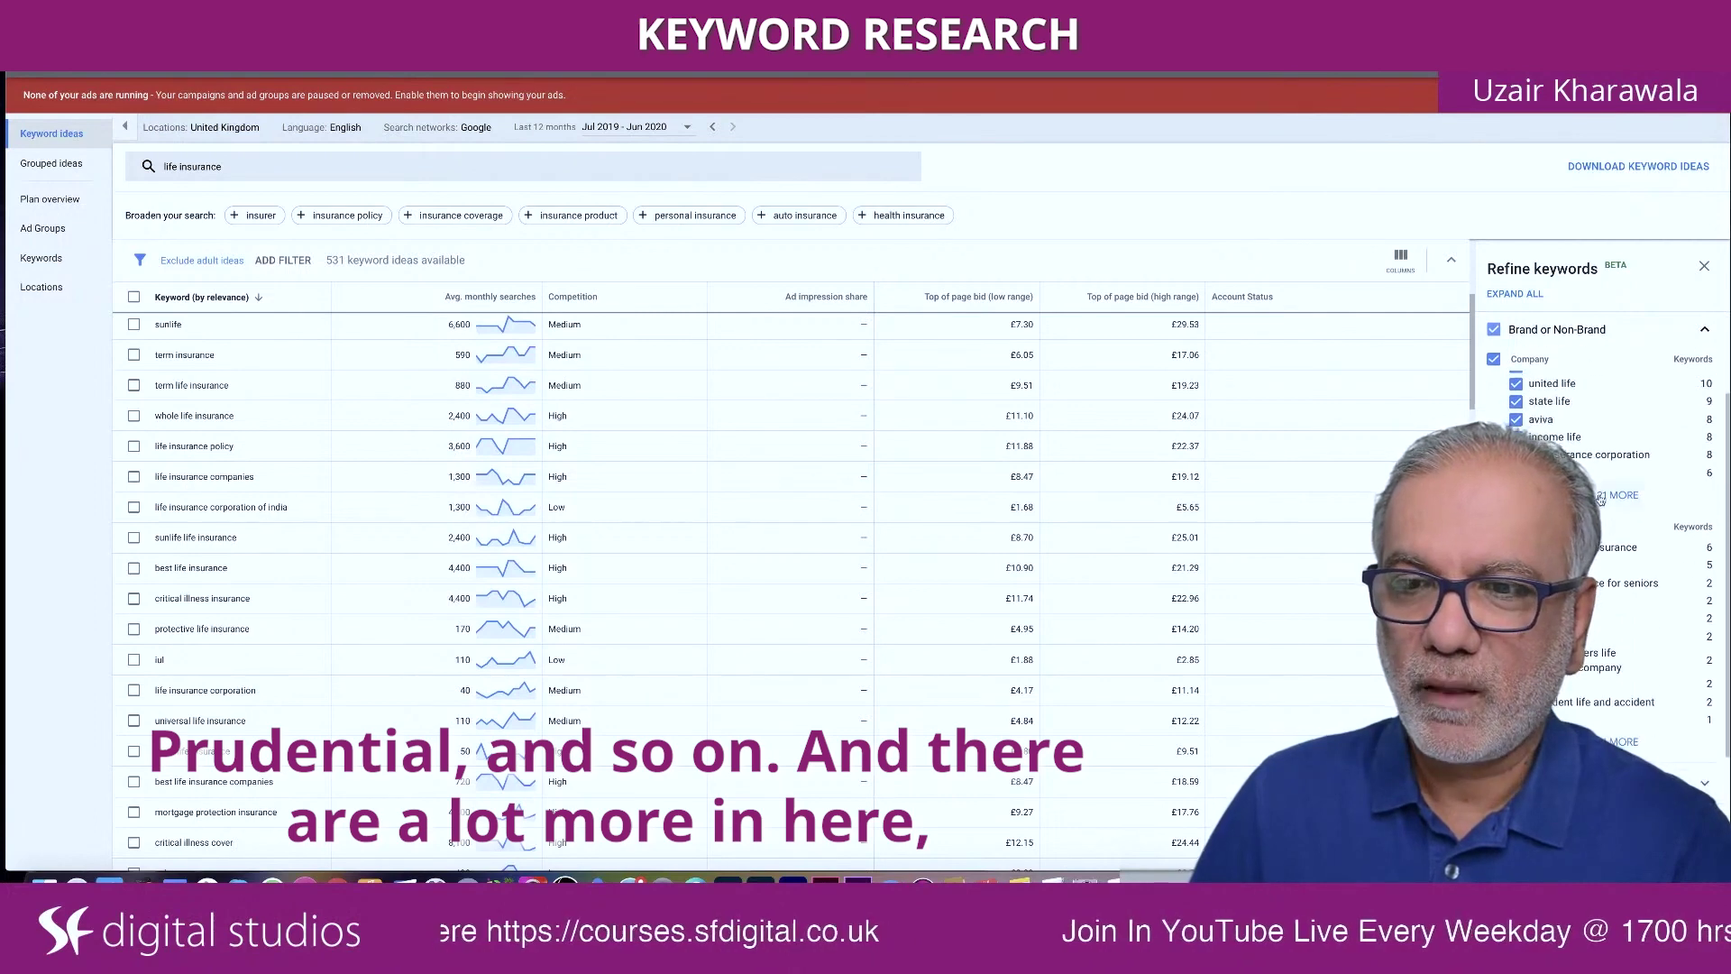
left_click(1598, 496)
scroll(1601, 541, "down", 5)
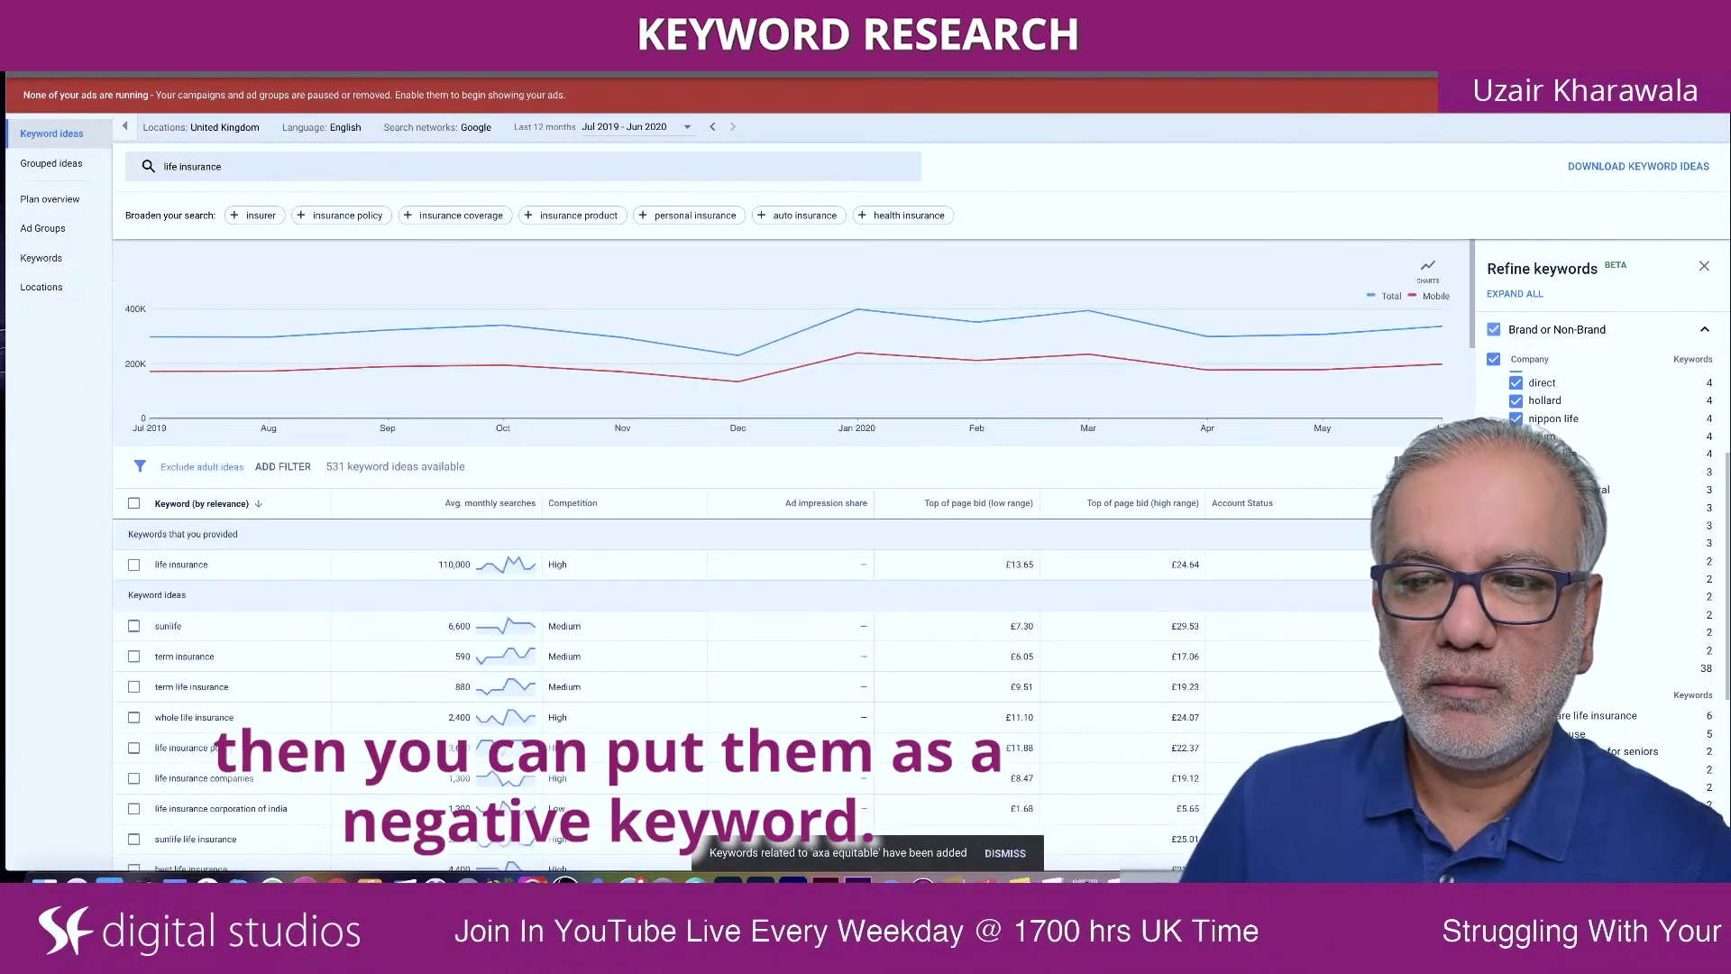
scroll(1596, 541, "down", 3)
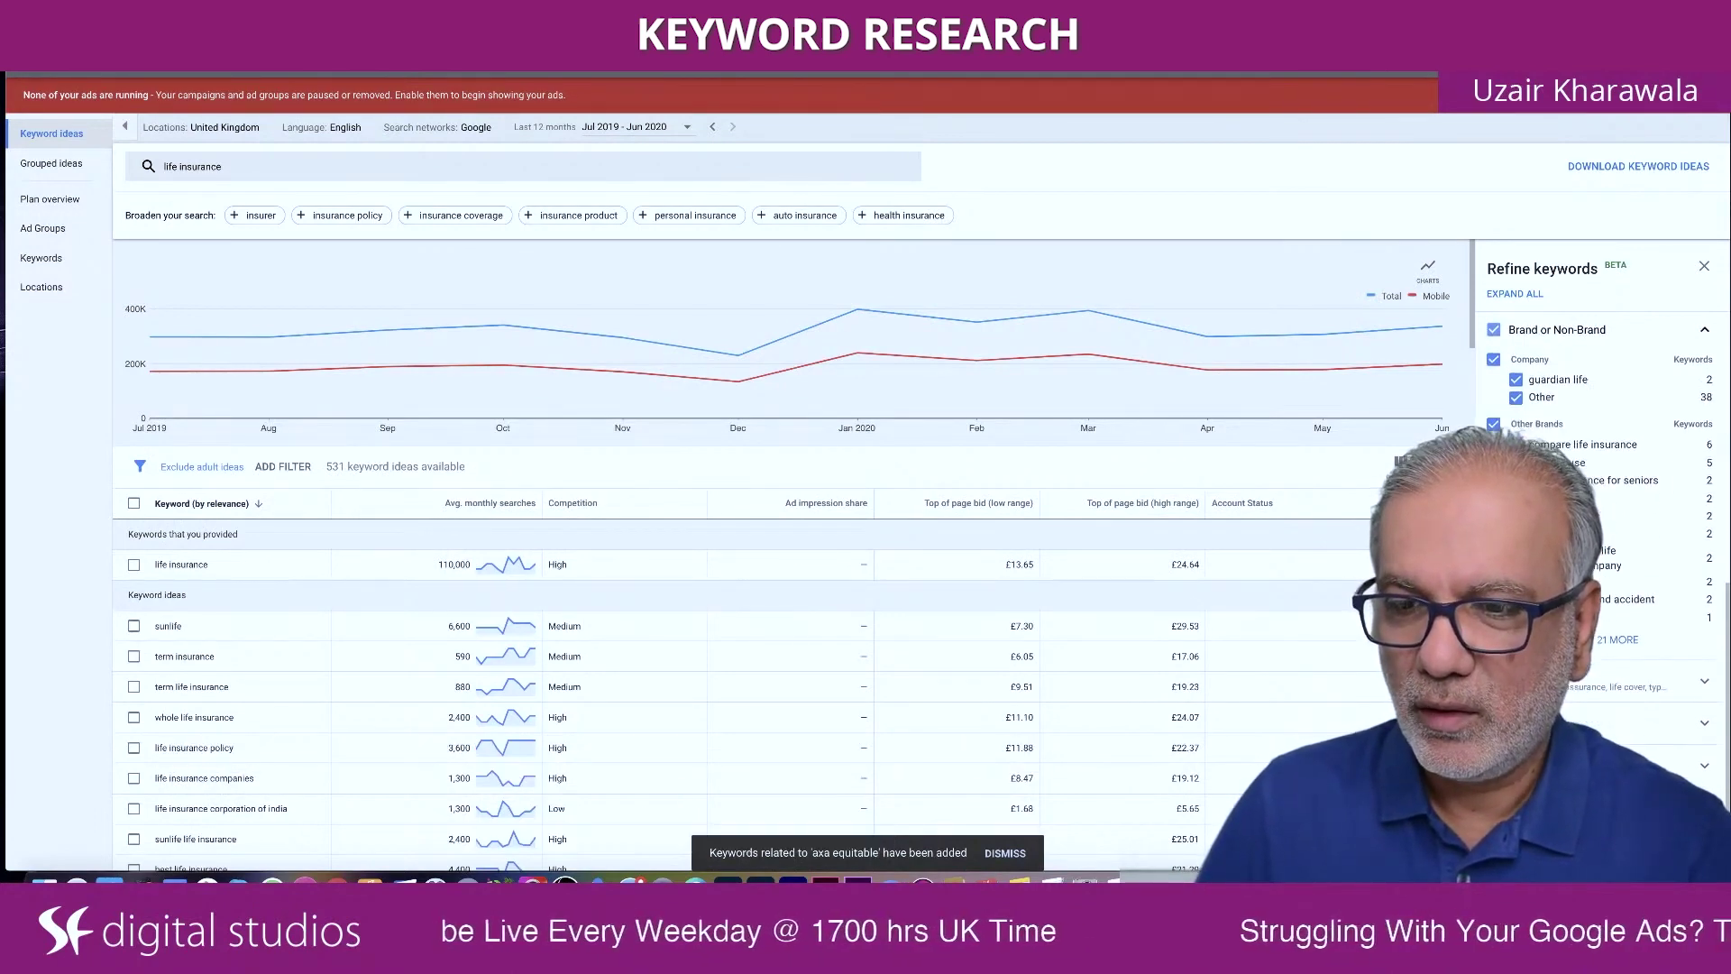
scroll(1596, 541, "down", 1)
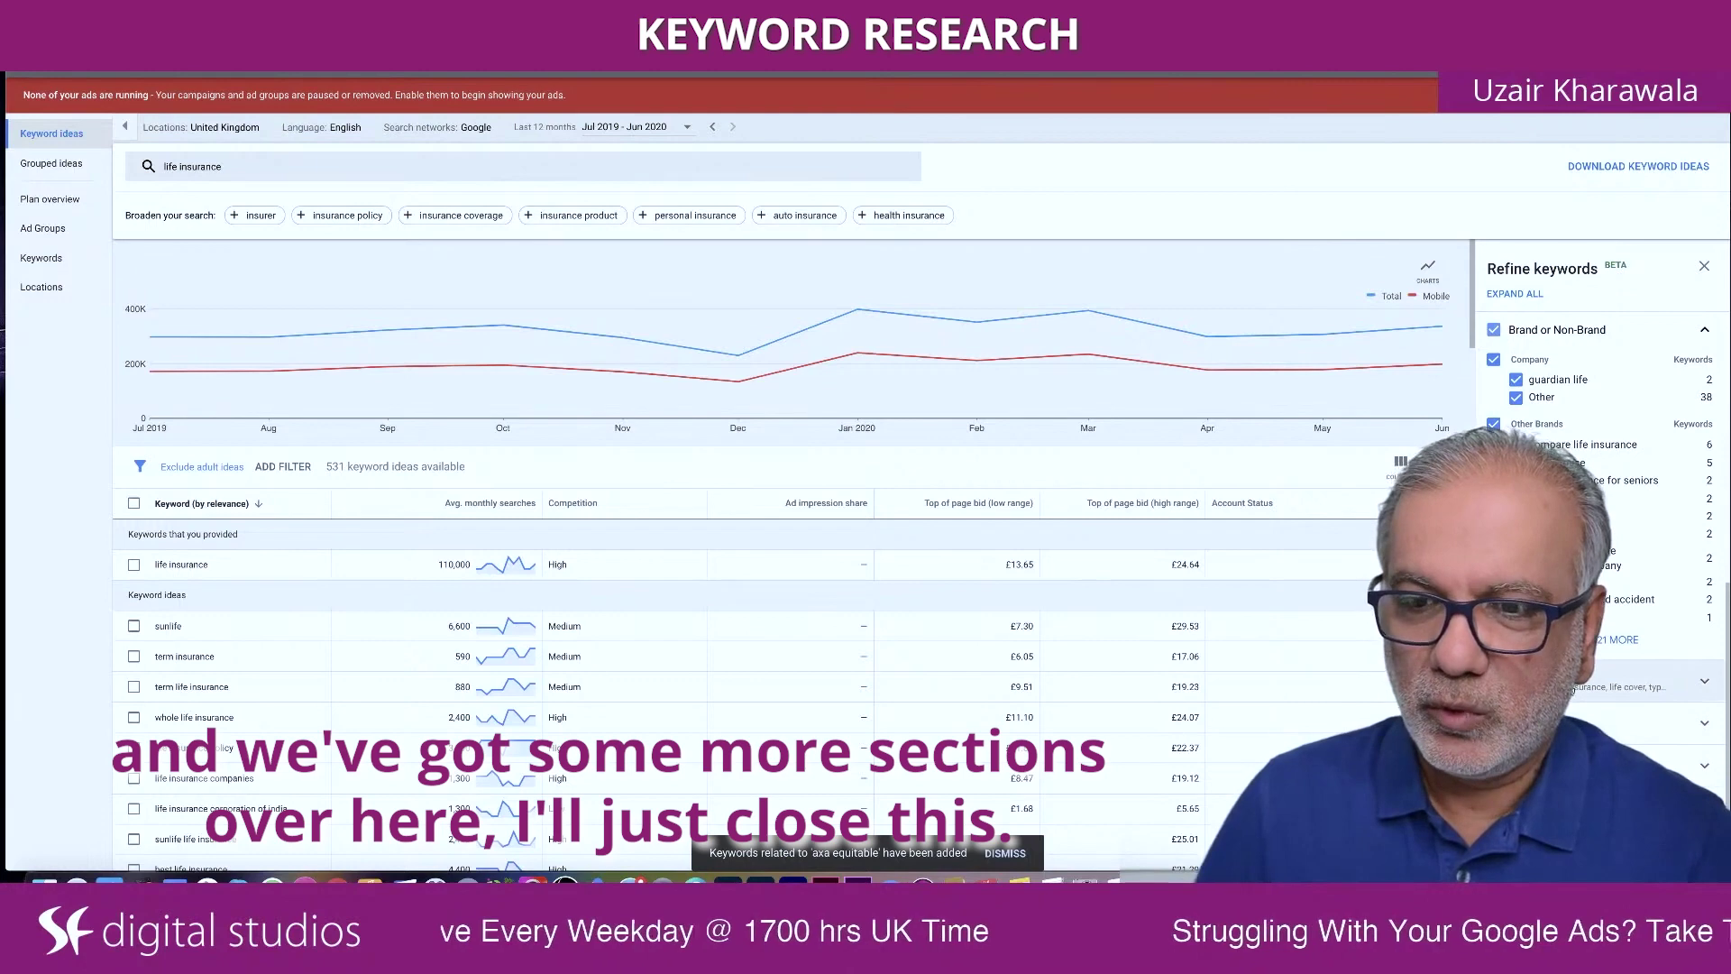
Step: Expand the Product refinement, showing types like term insurance (92), and collapse Brand or Non-Brand
left_click(1705, 681)
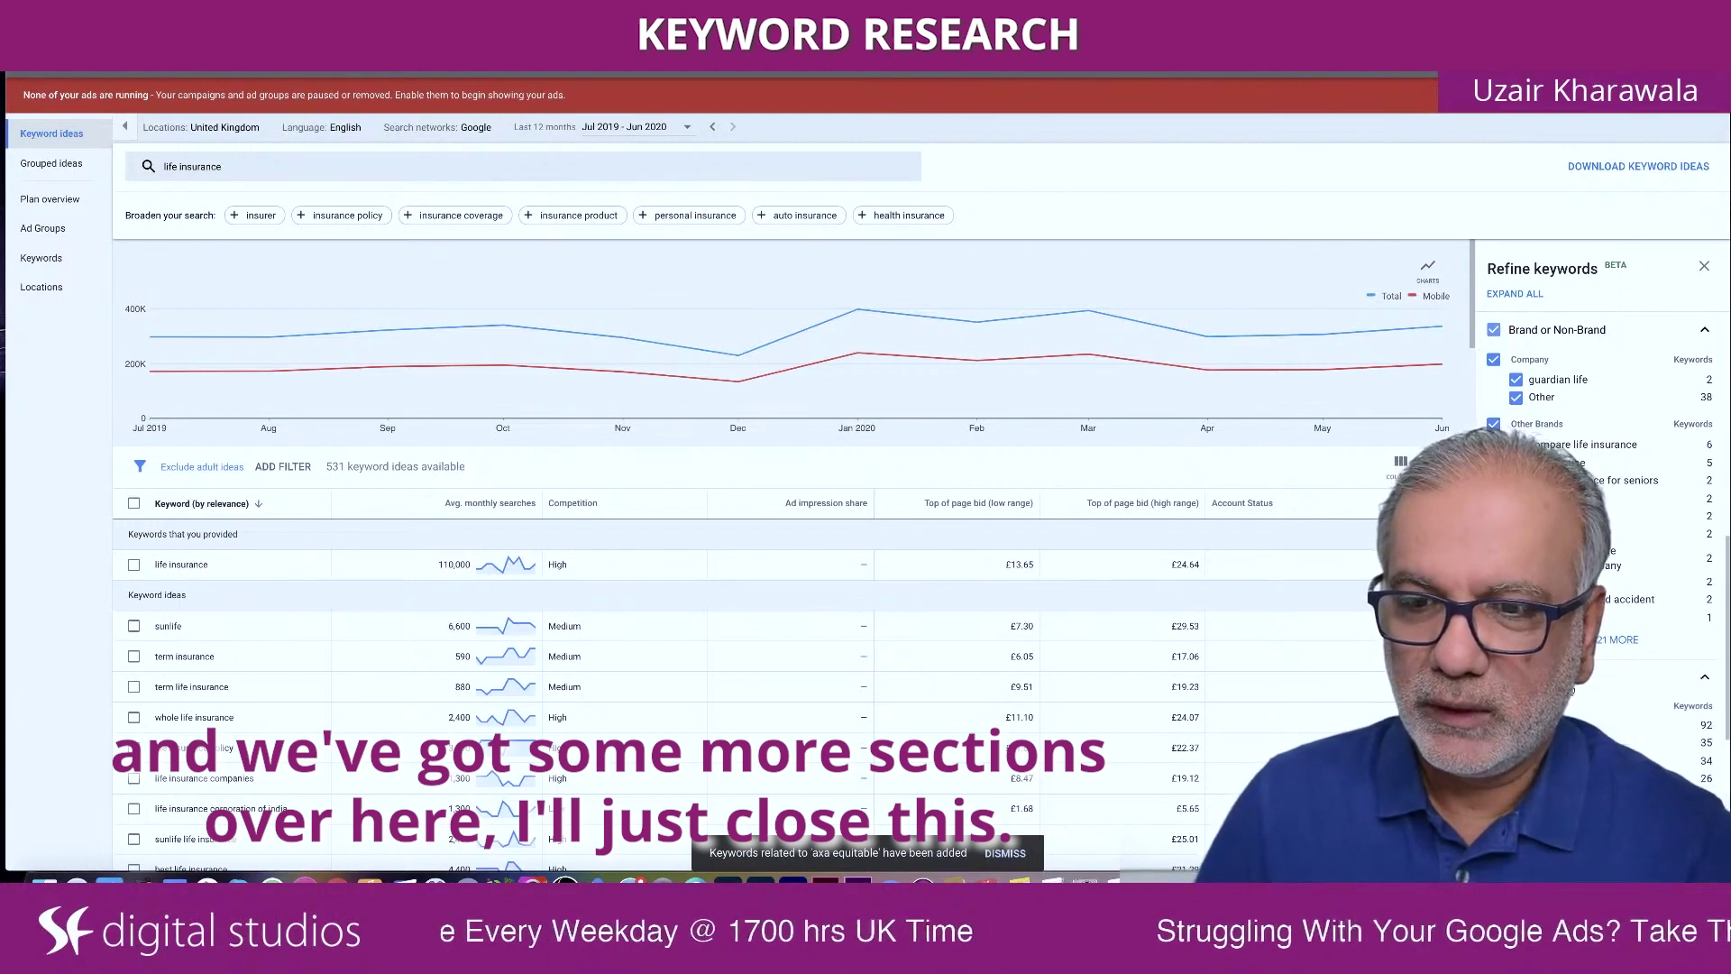
left_click(1706, 331)
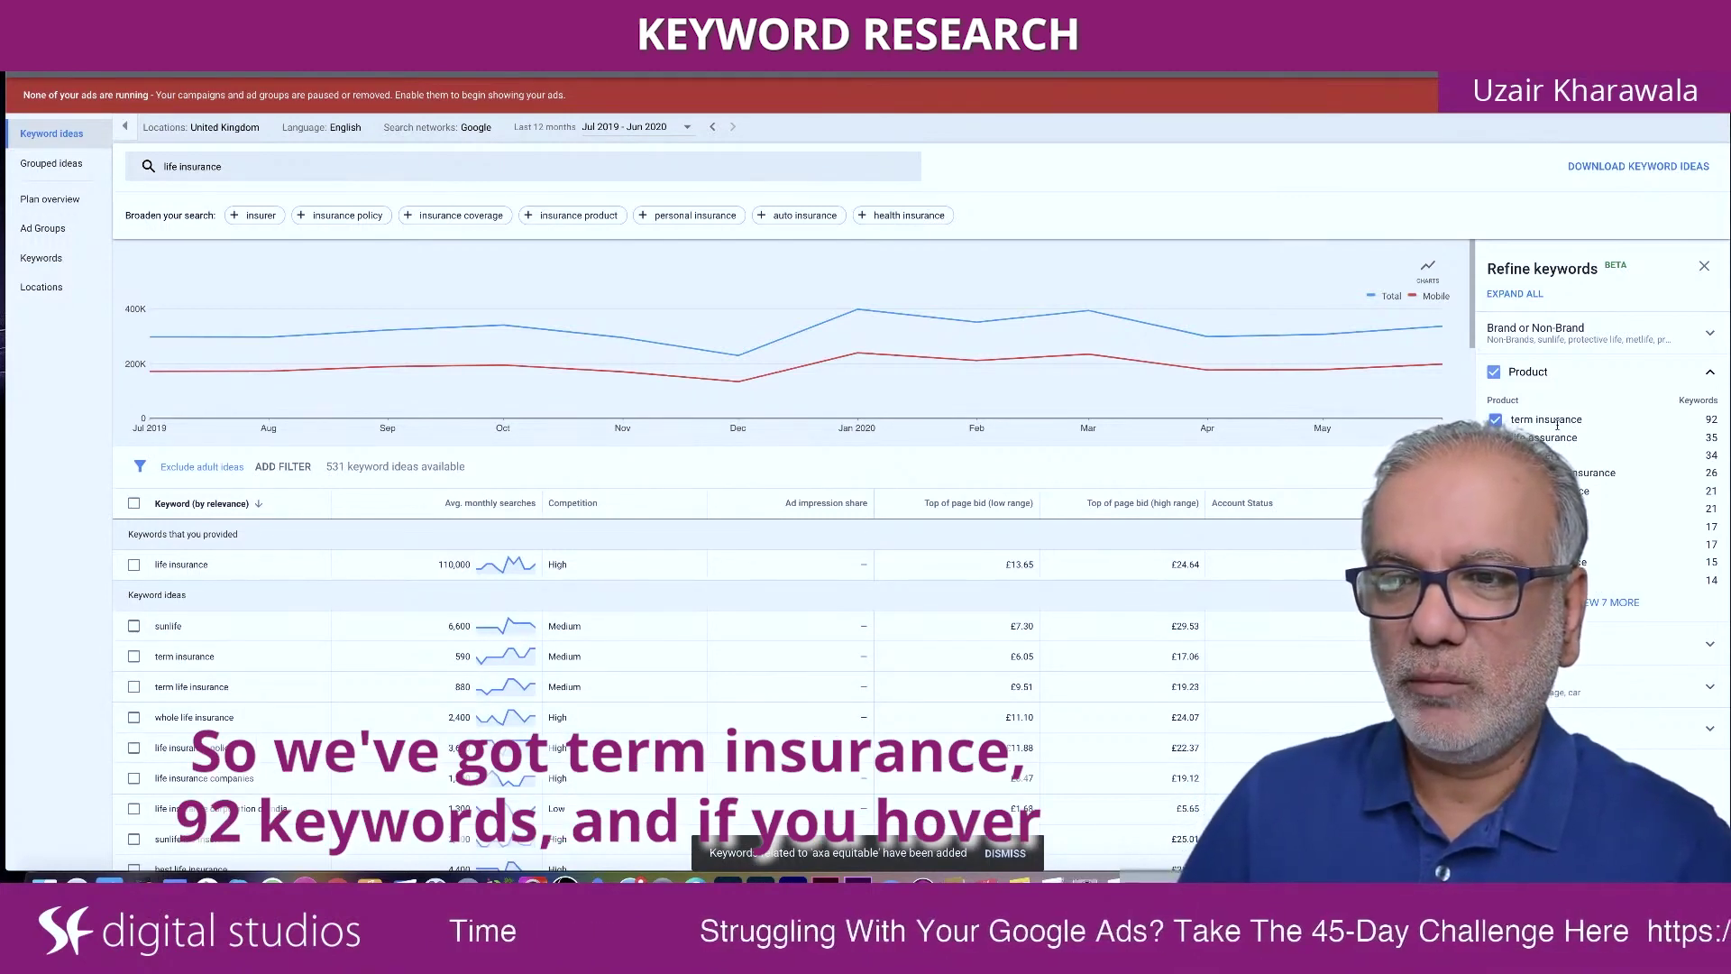
mouse_move(1522, 430)
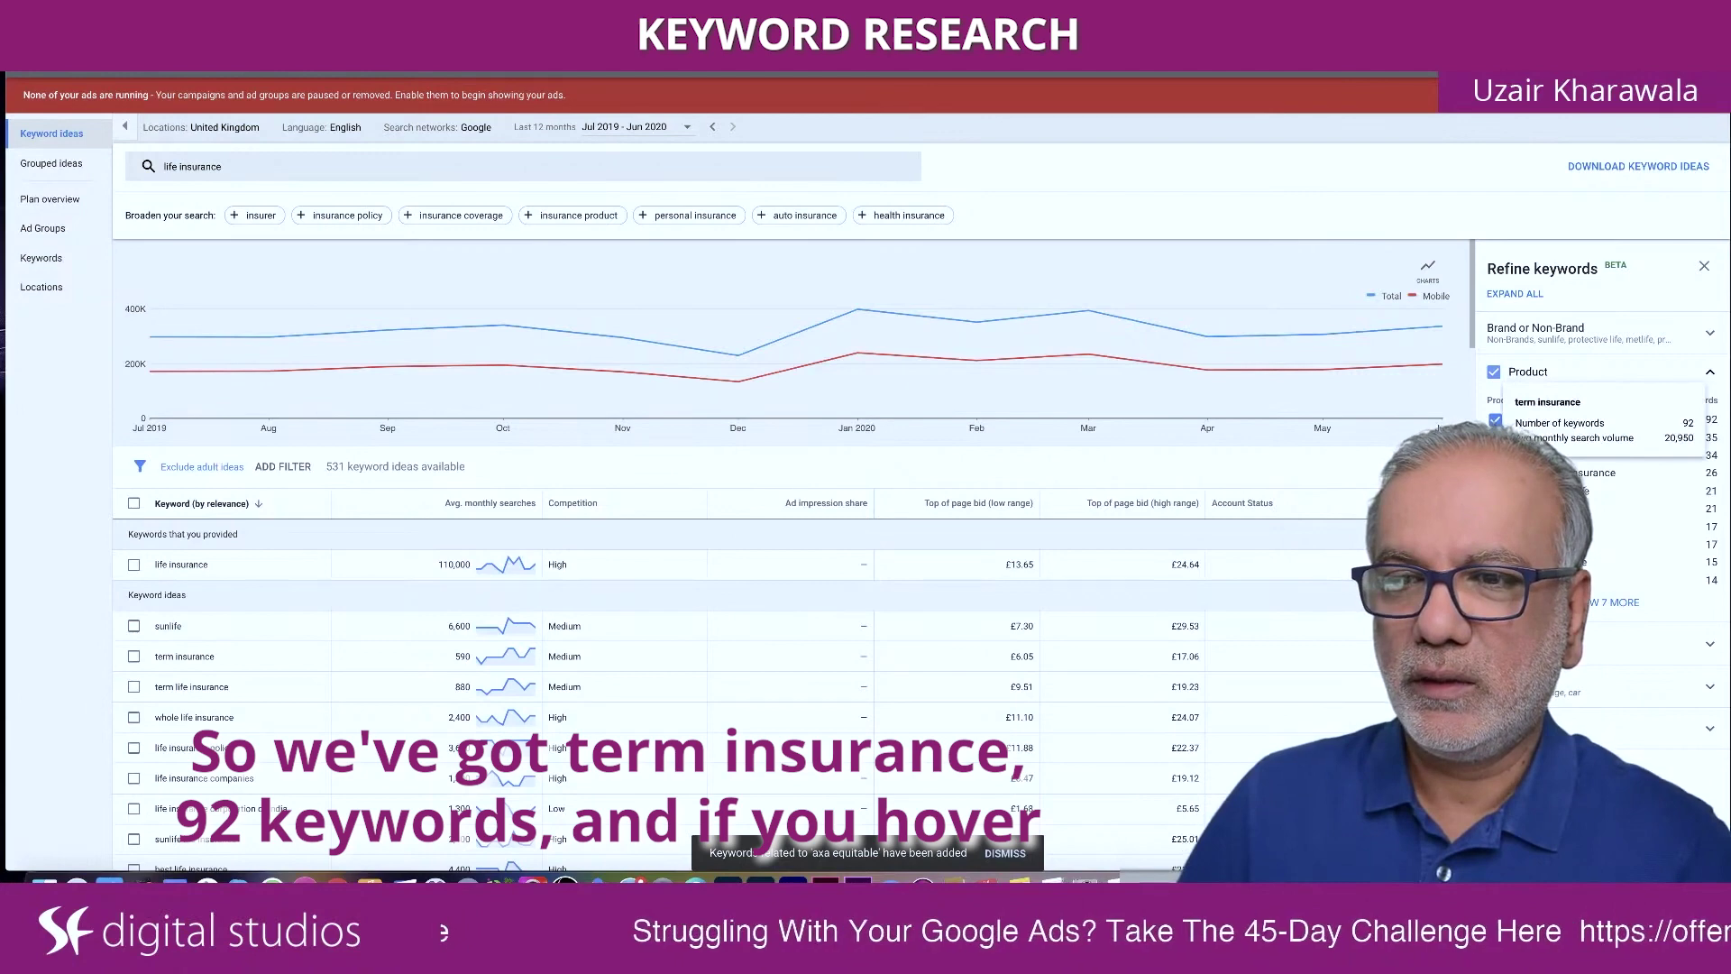
mouse_move(1709, 418)
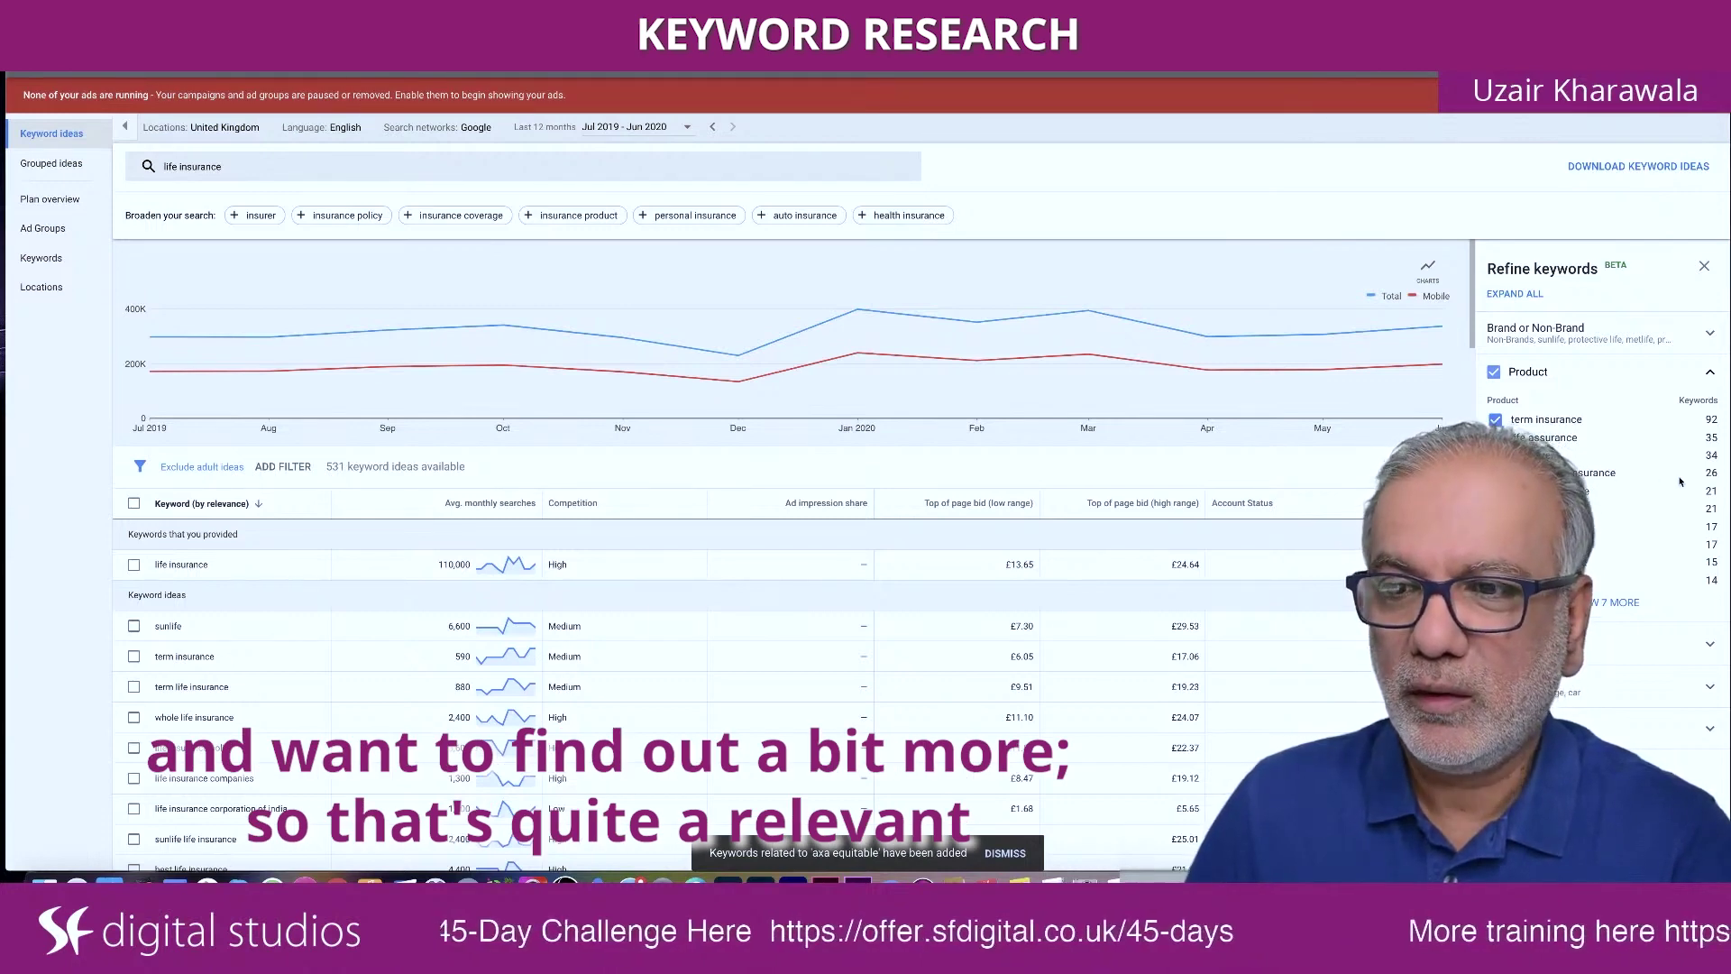
mouse_move(1704, 476)
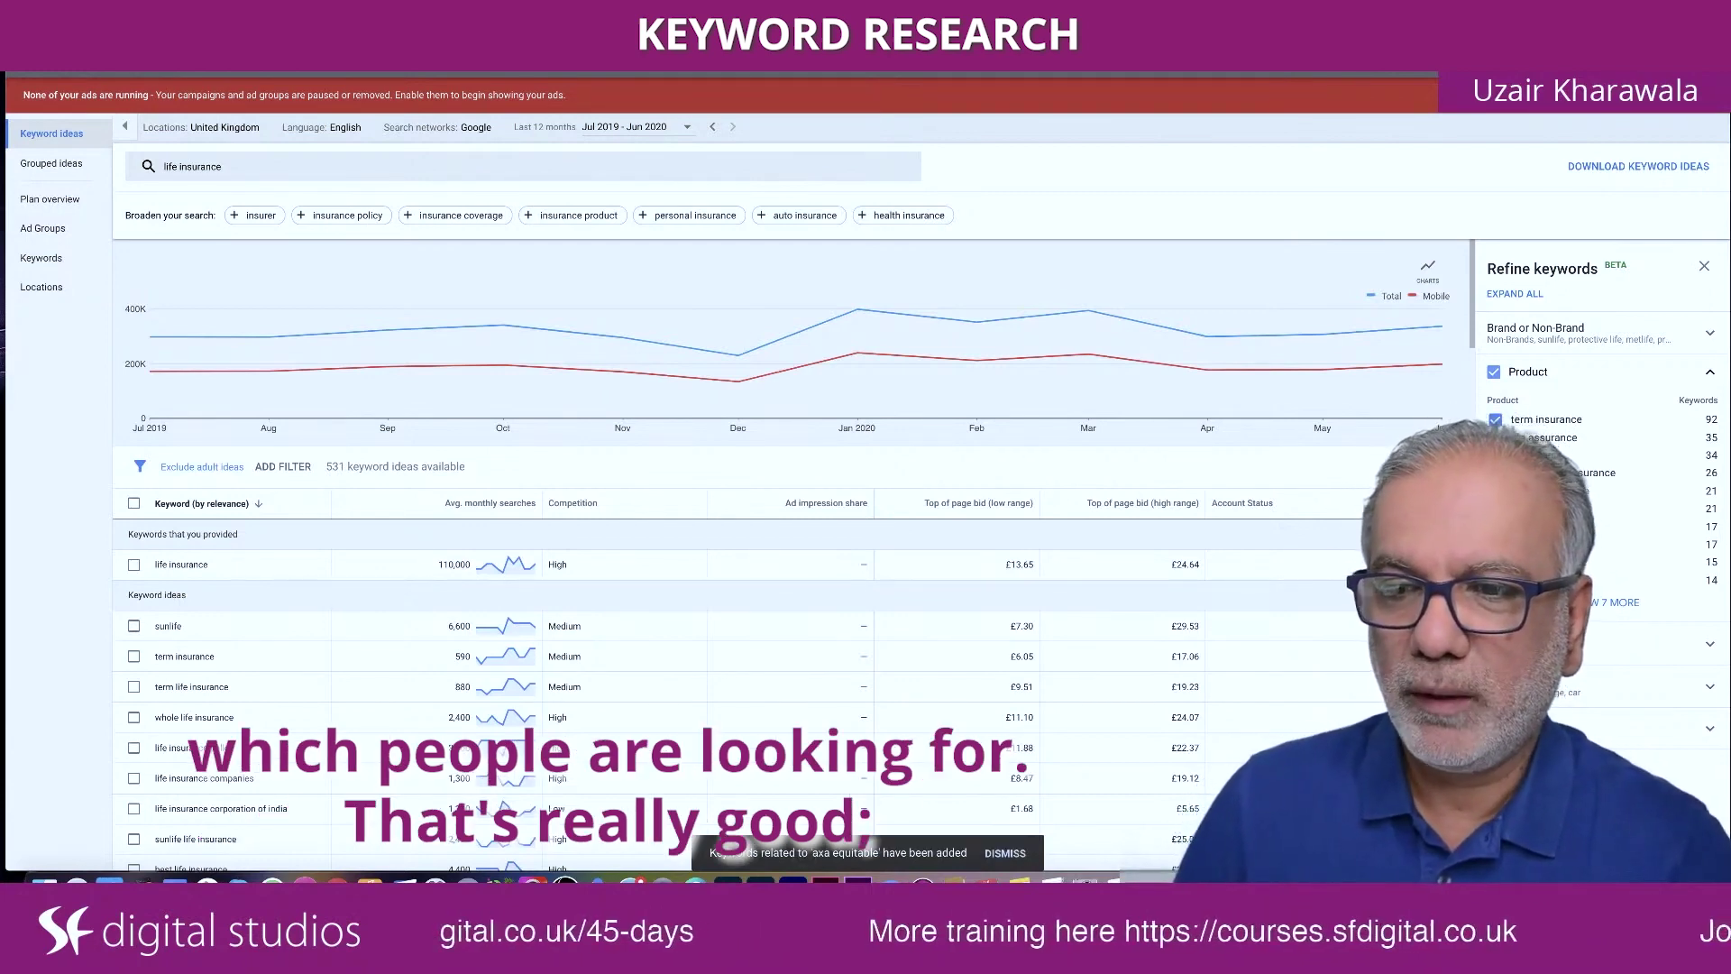
Step: Reveal the 7 remaining Product categories and scroll through their keyword counts
left_click(1599, 612)
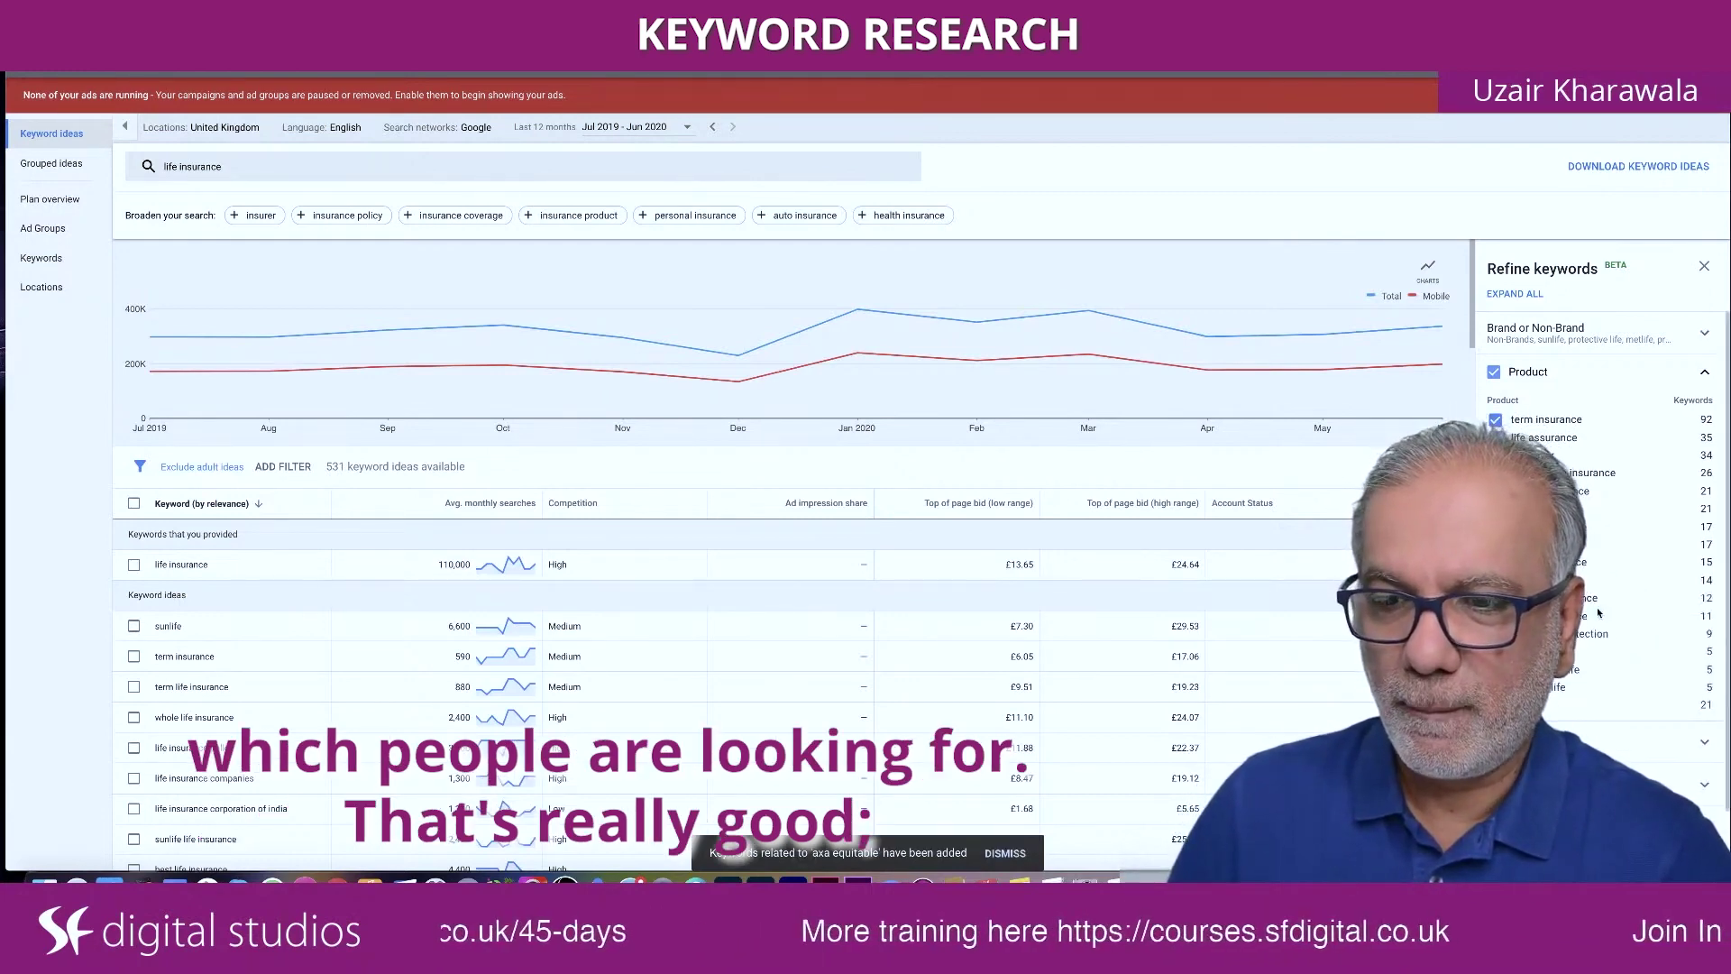
scroll(1599, 612, "down", 1)
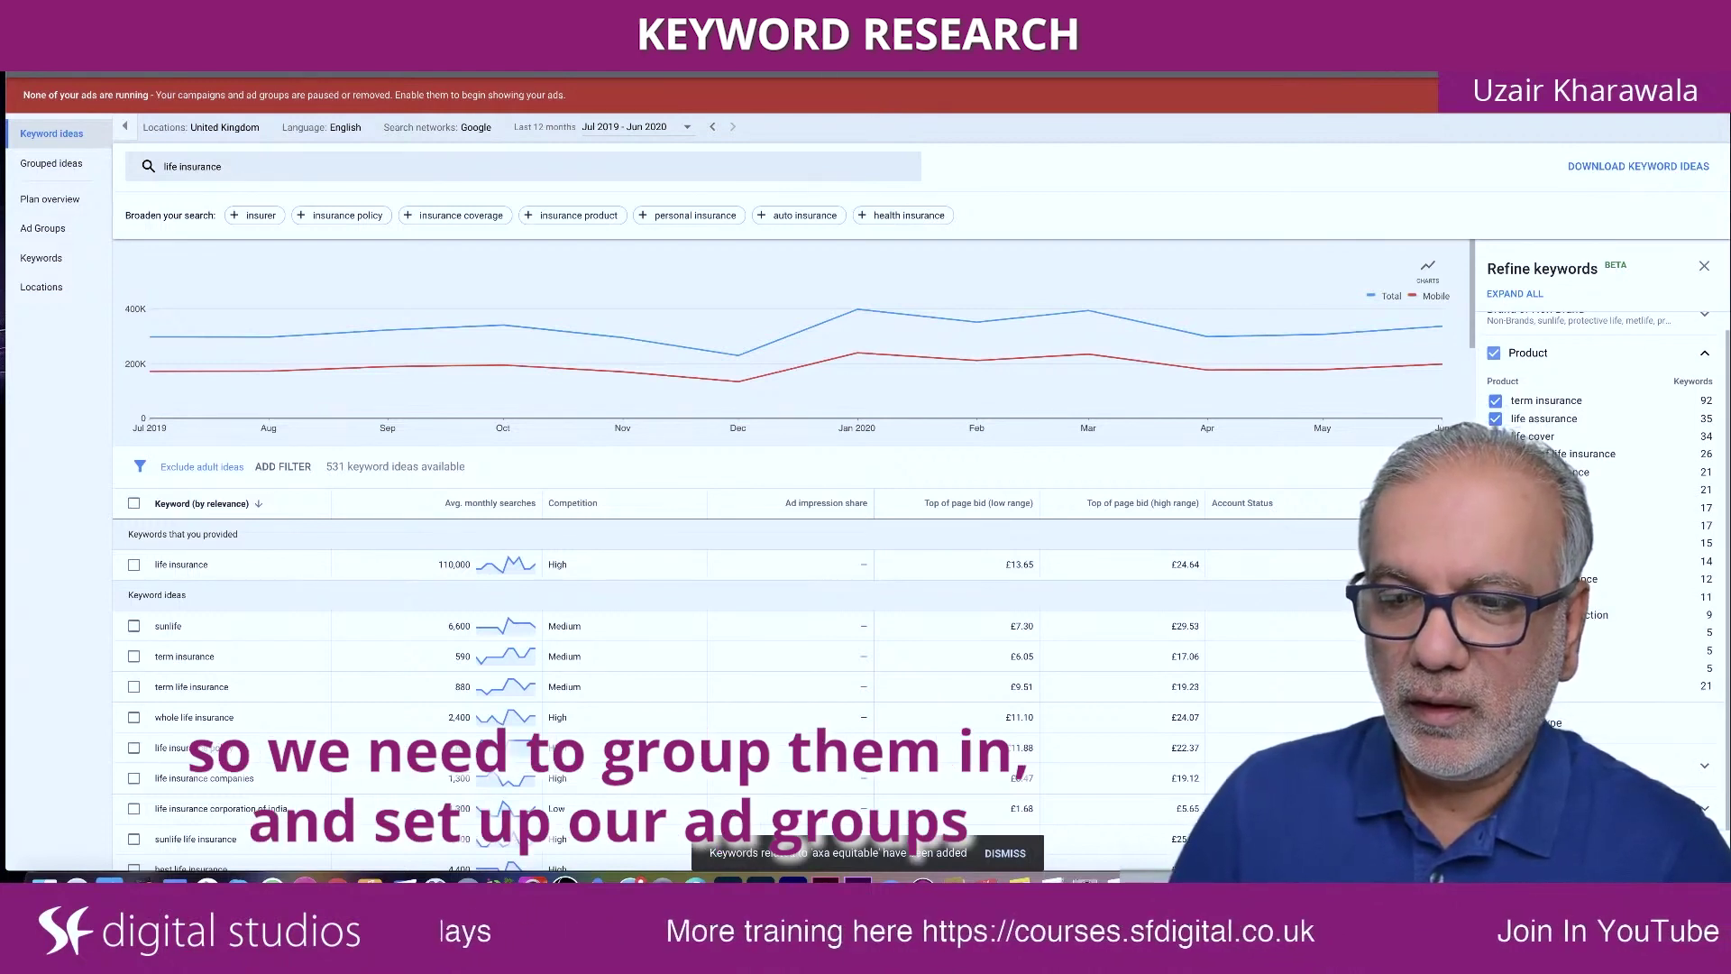
scroll(1599, 611, "down", 3)
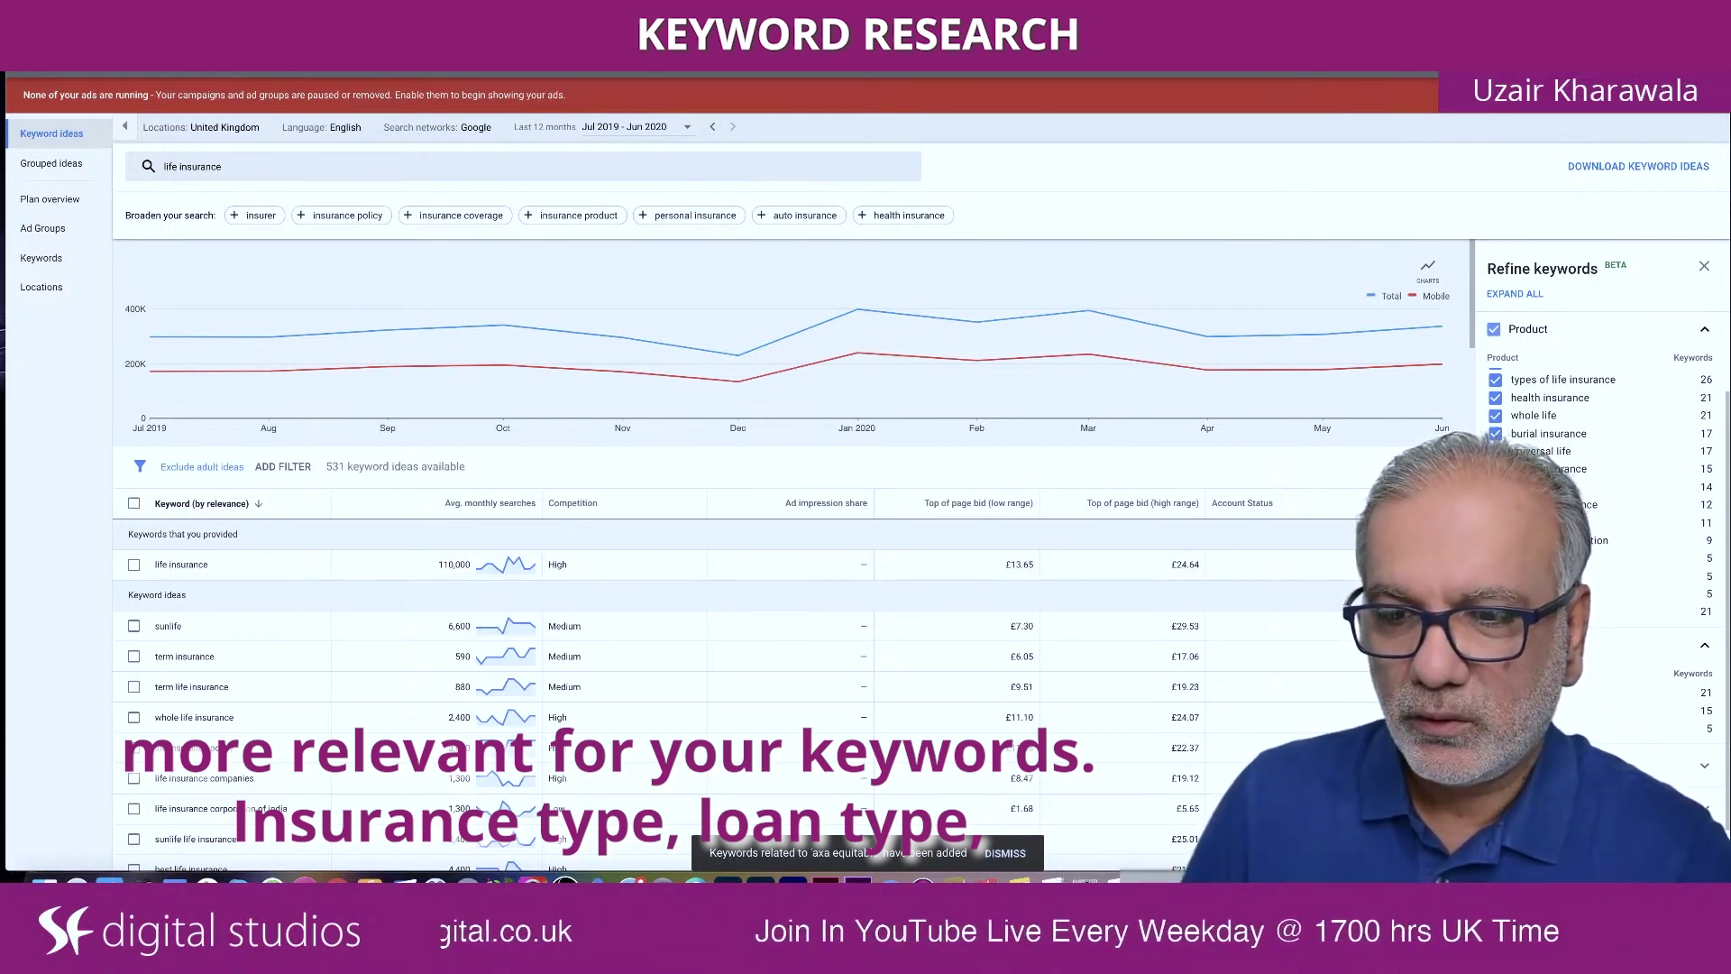
scroll(1596, 451, "down", 1)
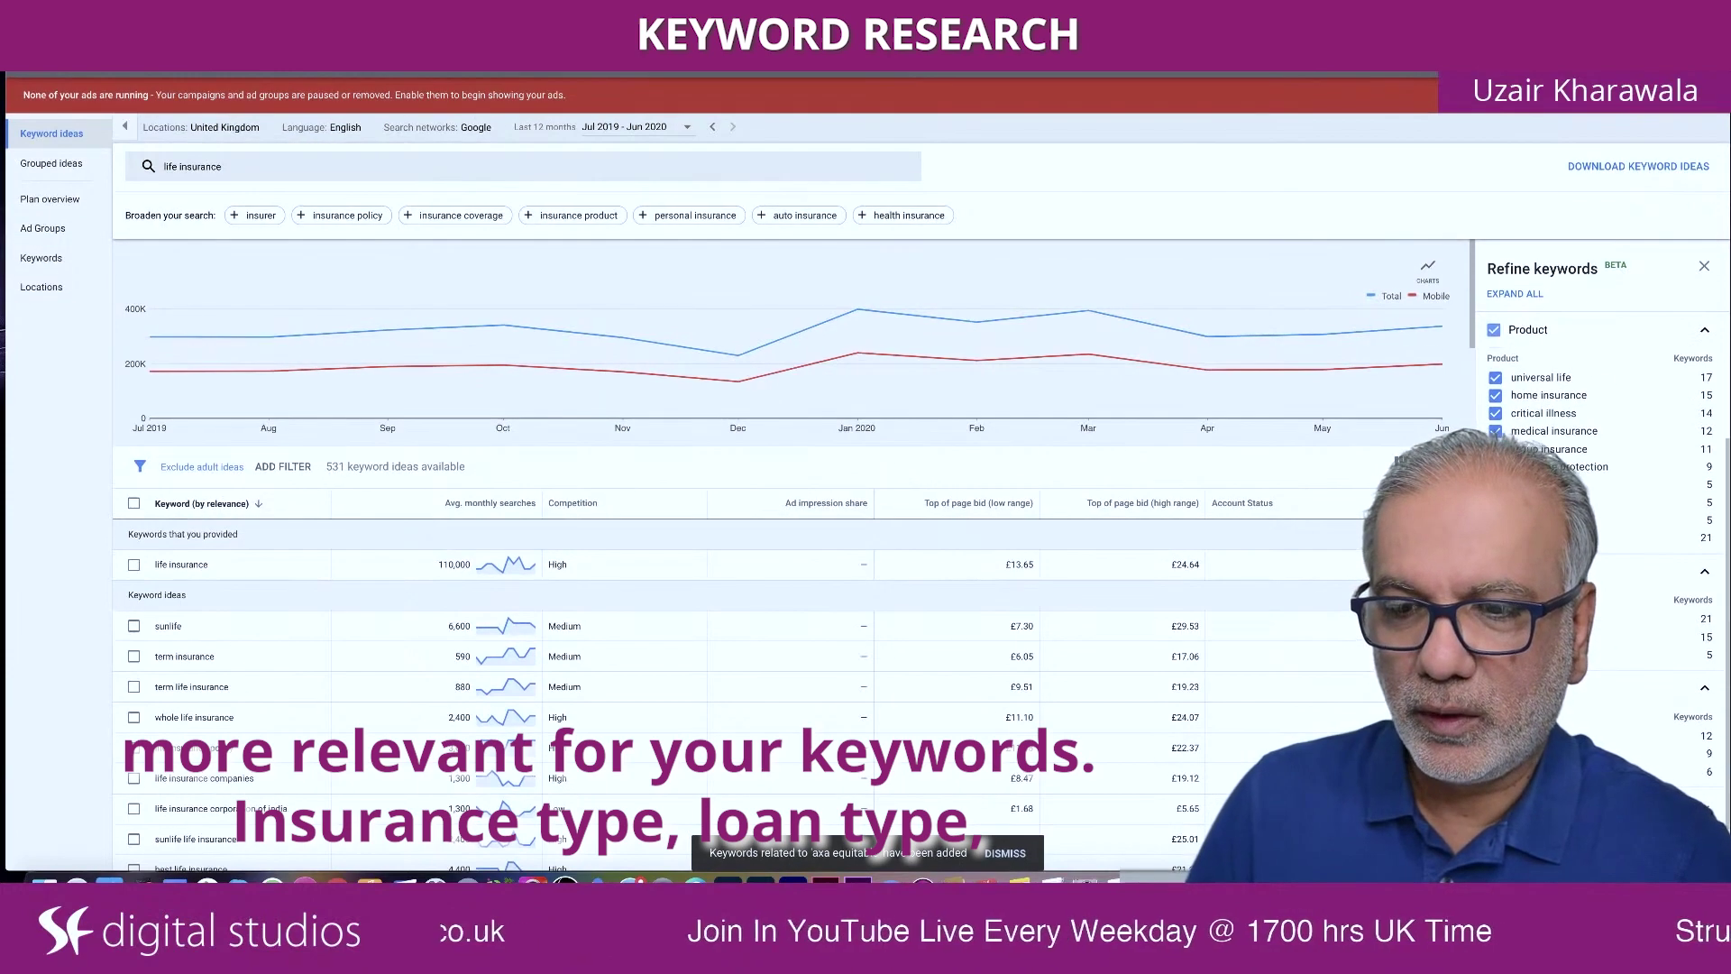
scroll(1596, 451, "down", 1)
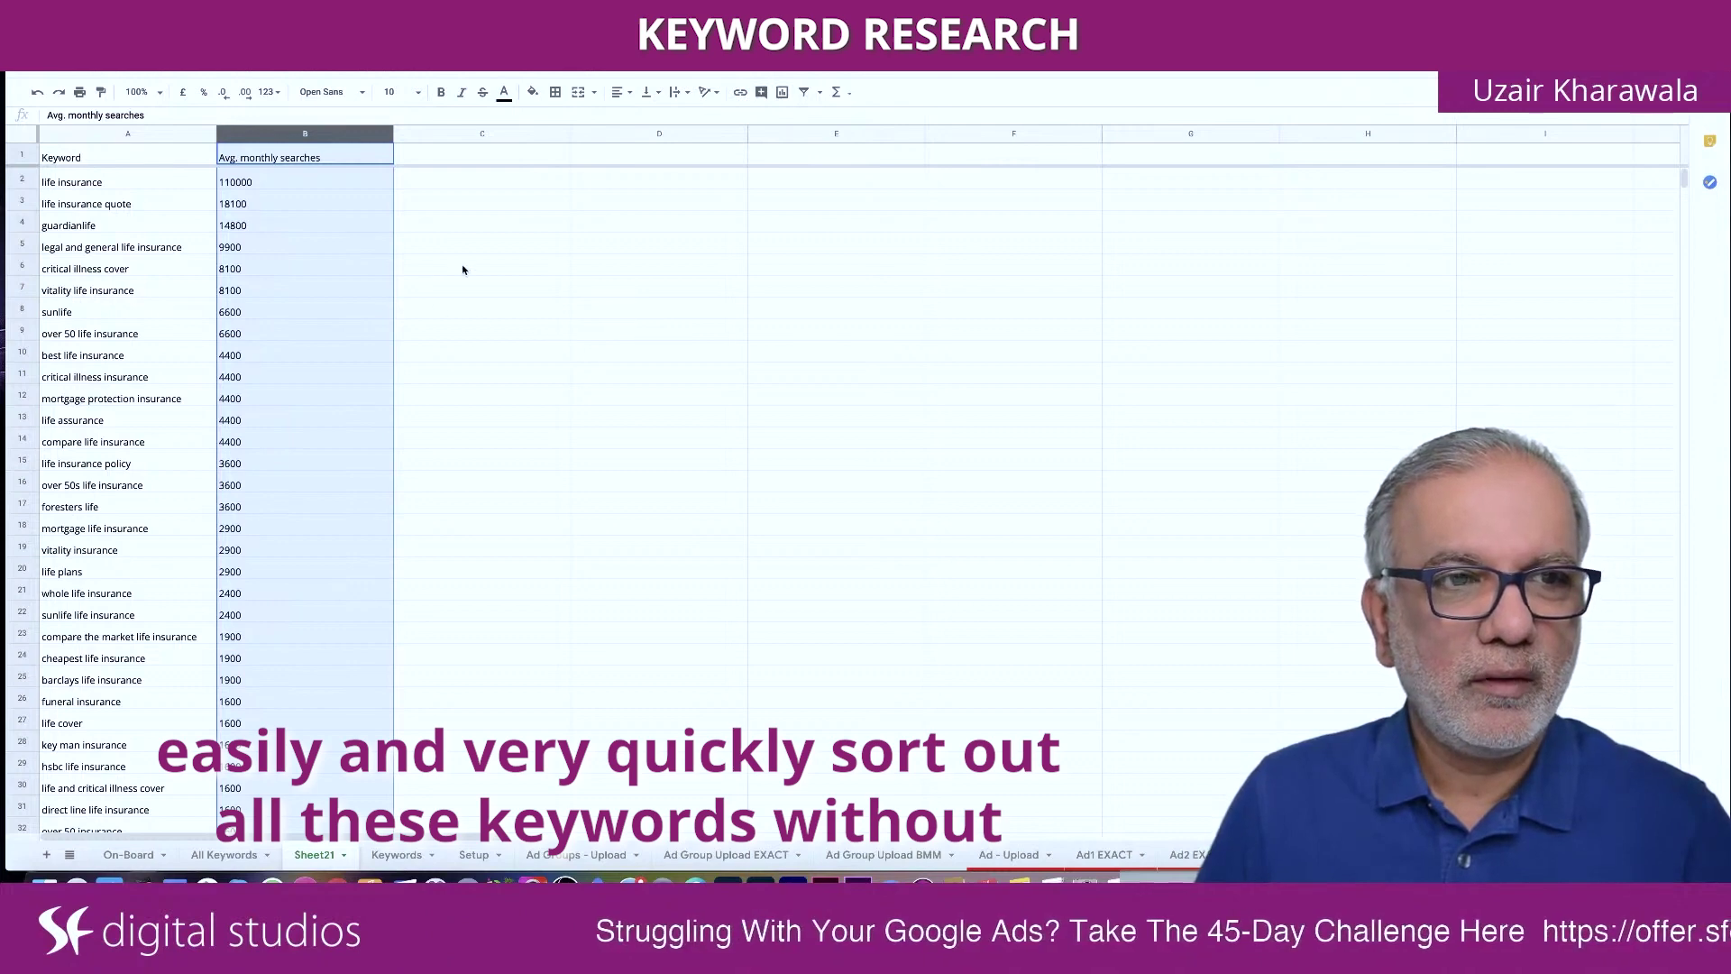
left_click(127, 157)
scroll(137, 257, "down", 9)
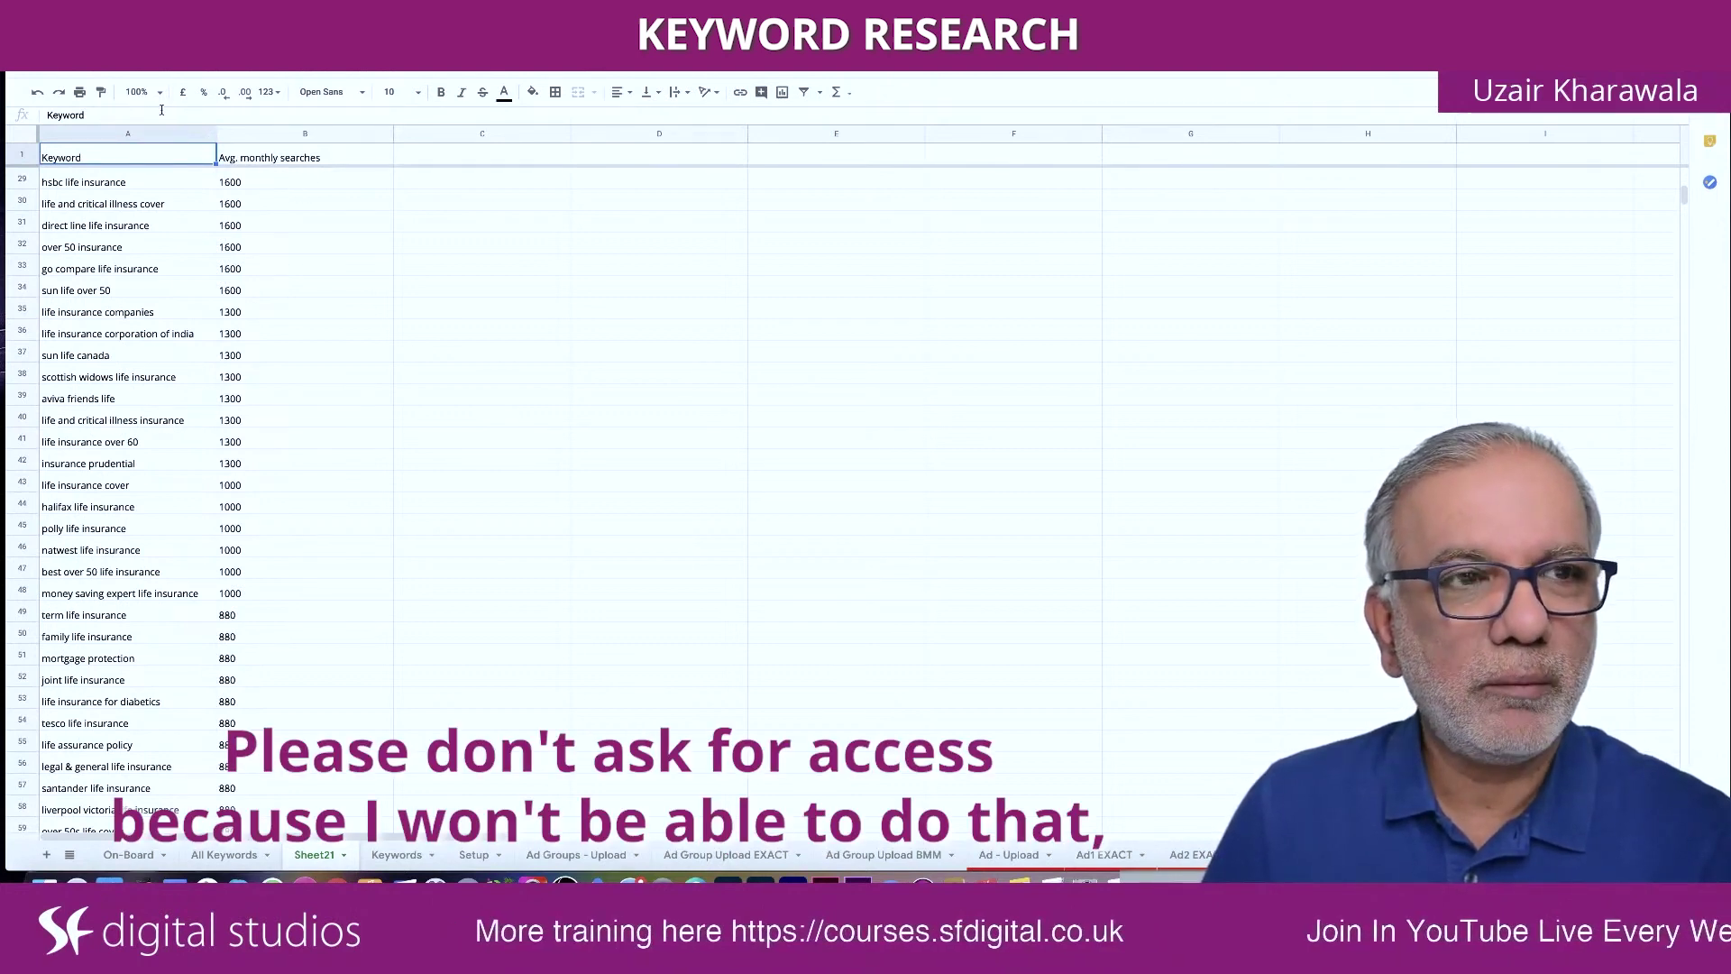
left_click(69, 70)
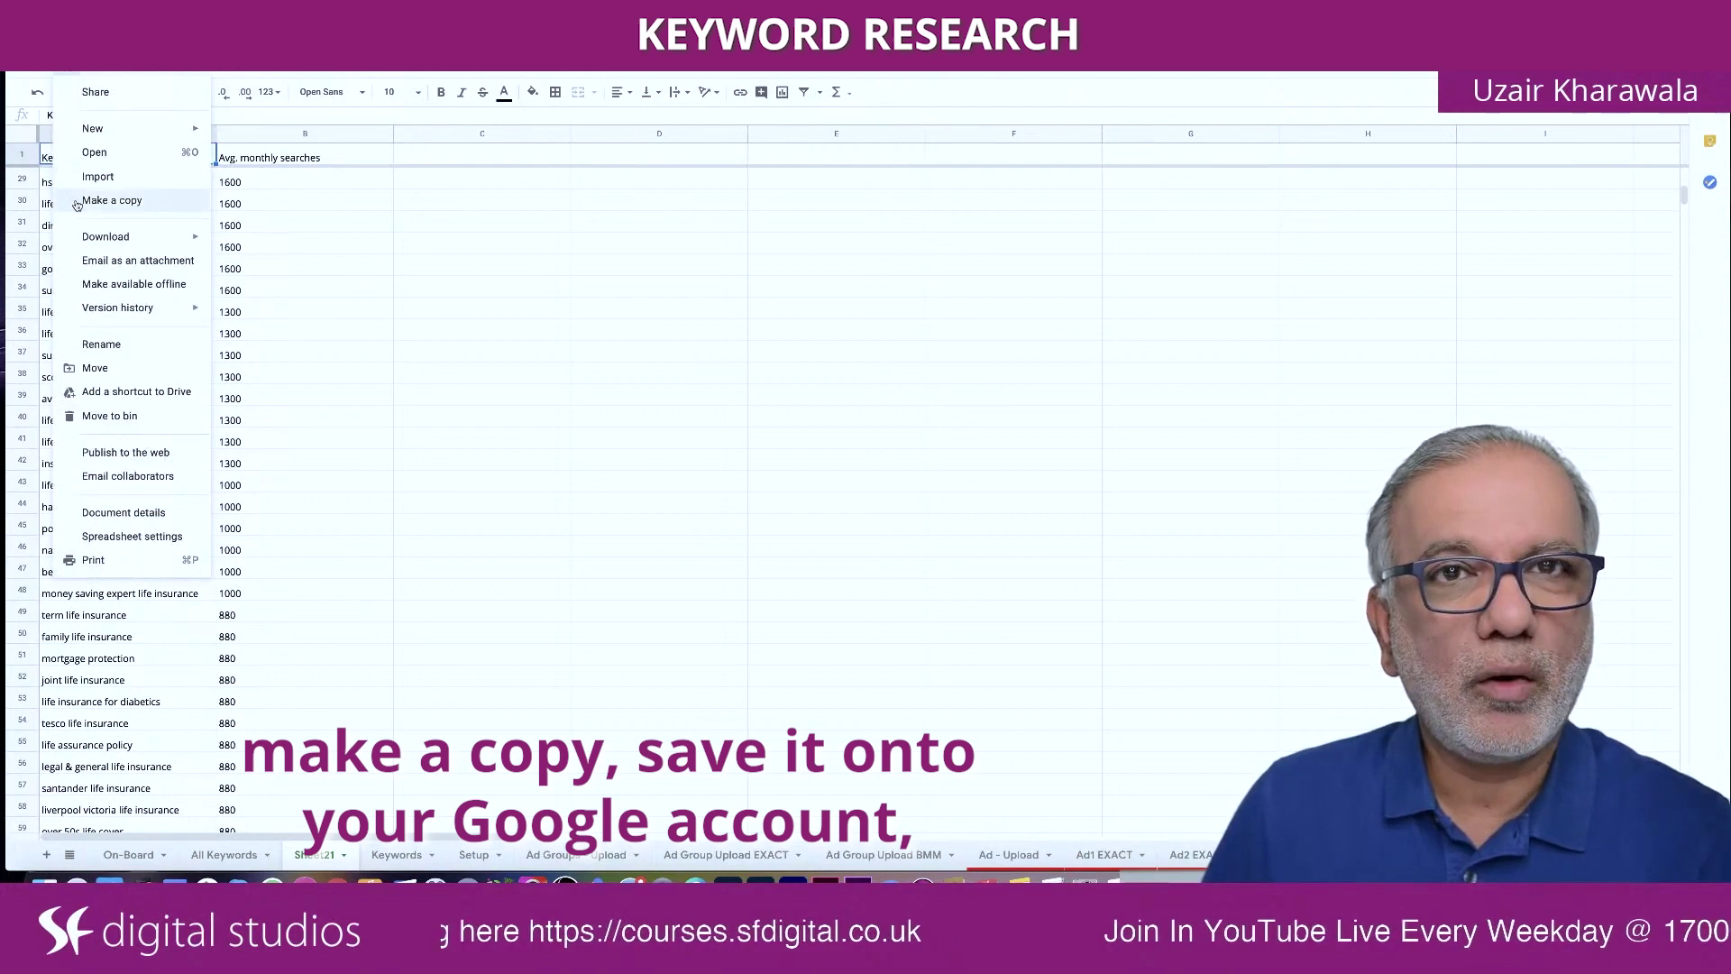
left_click(721, 72)
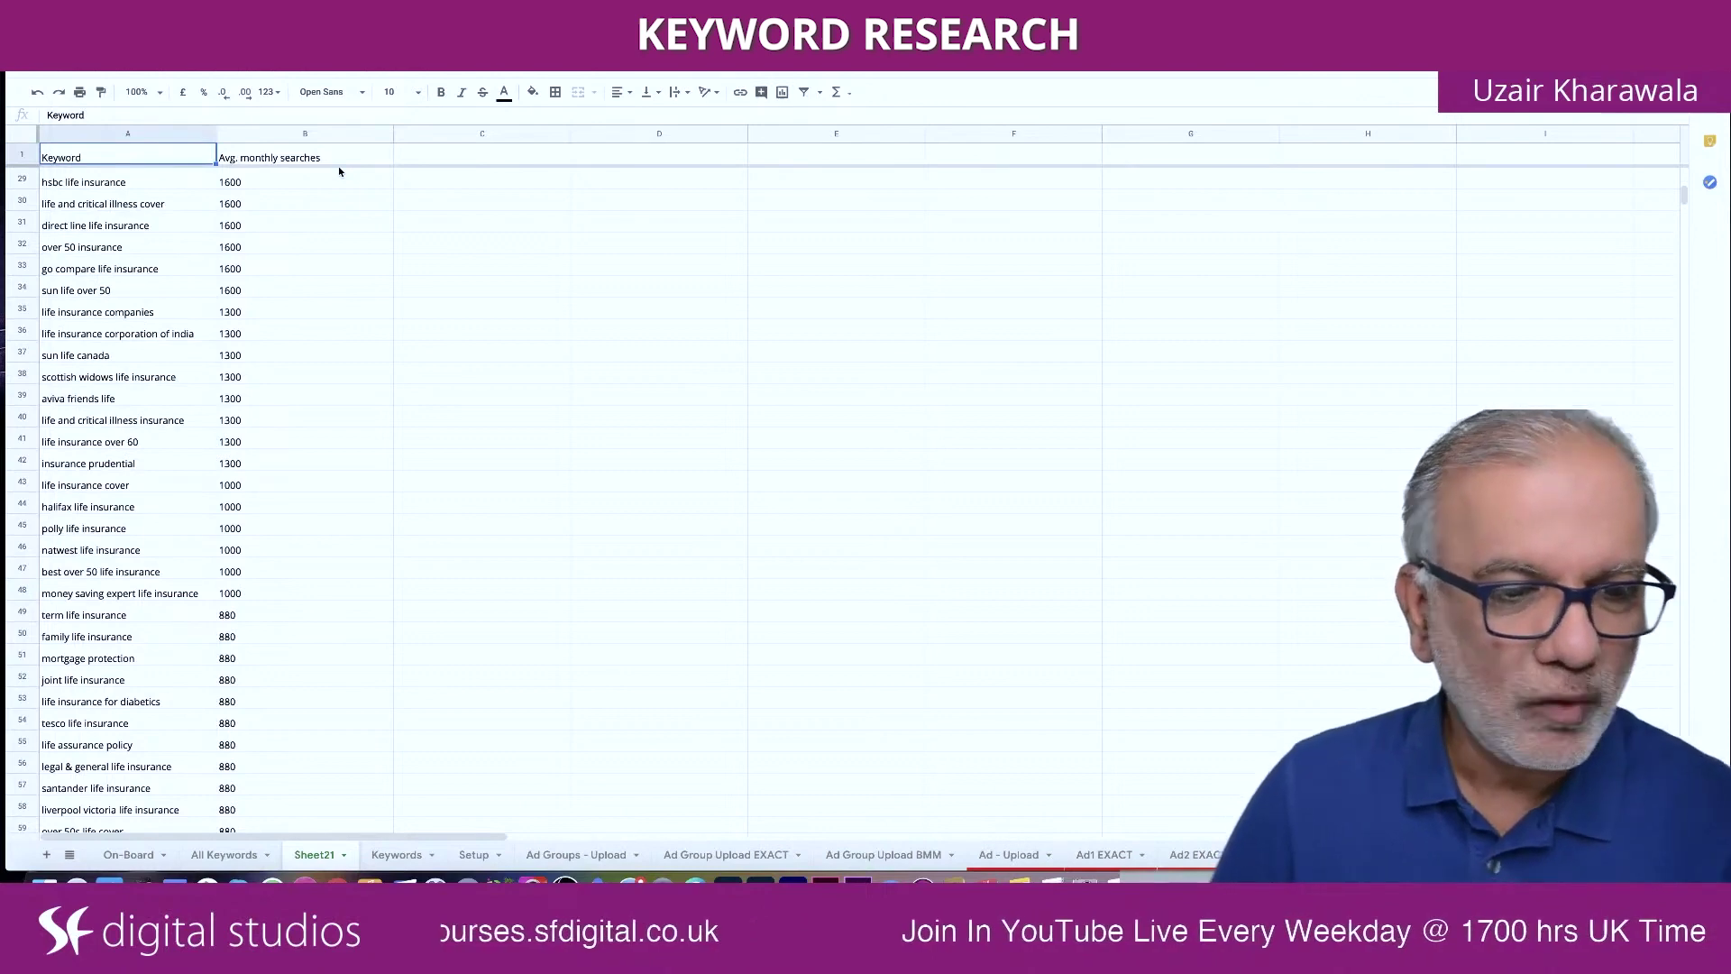
Step: Switch to the Keywords sheet and scroll down to row 534 and back up
left_click(398, 862)
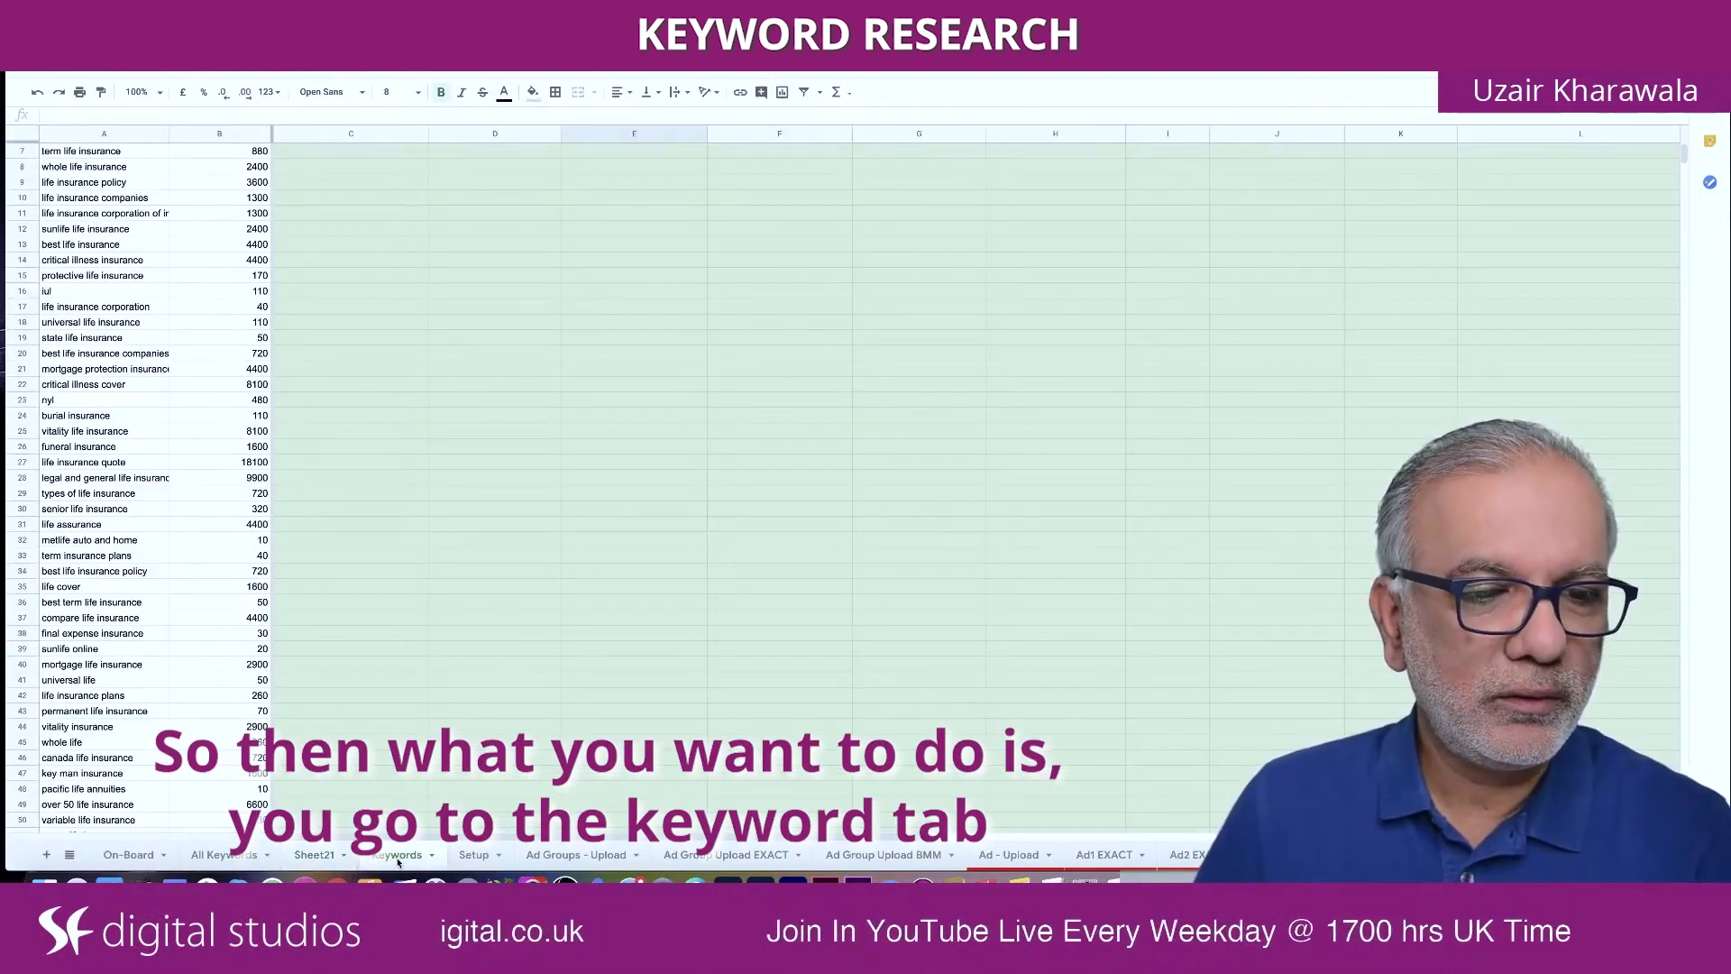
scroll(175, 235, "up", 2)
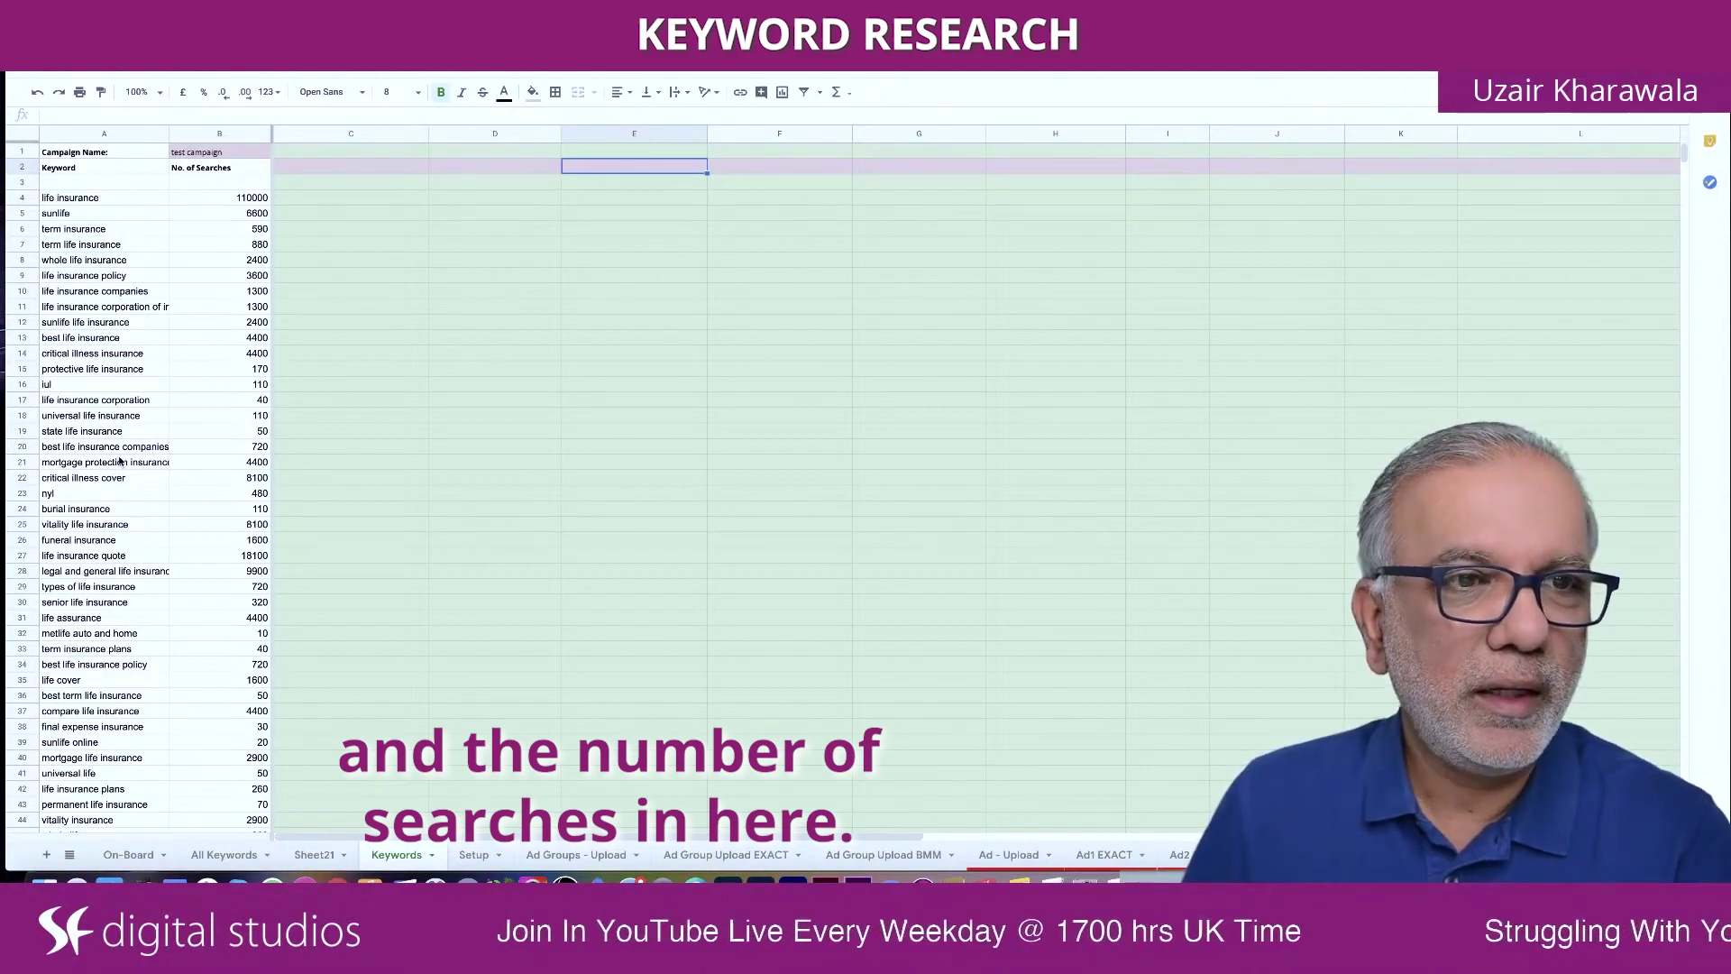
scroll(117, 460, "down", 15)
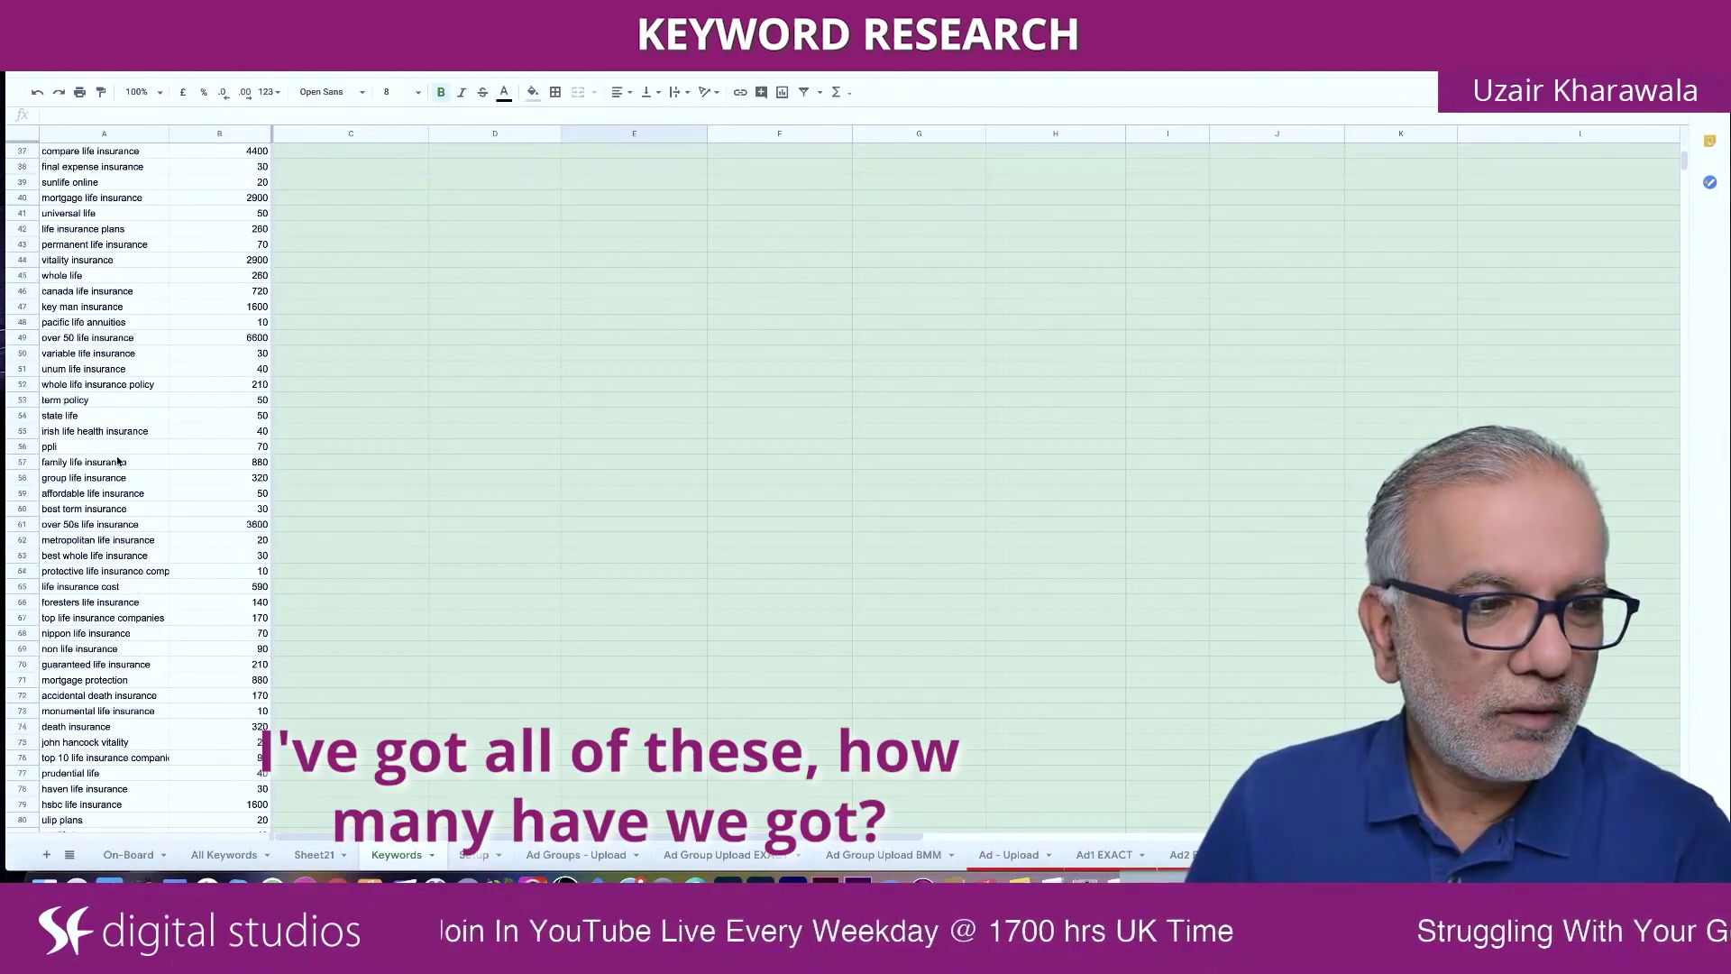
scroll(117, 460, "down", 8)
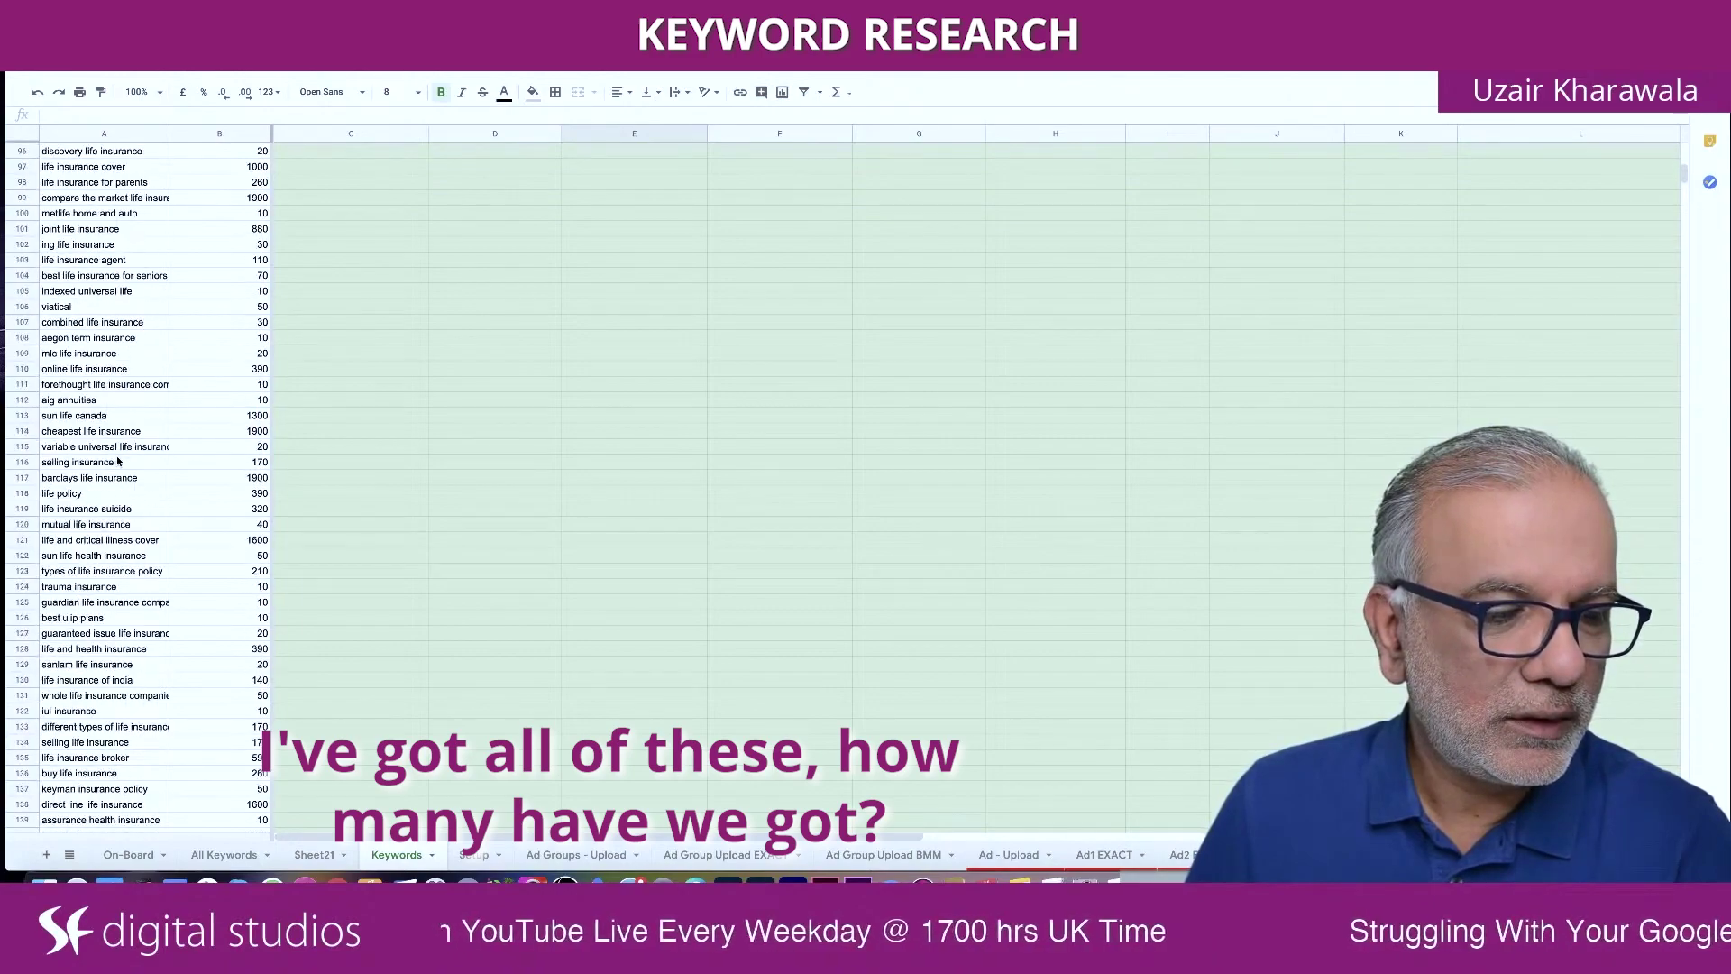
scroll(118, 460, "down", 11)
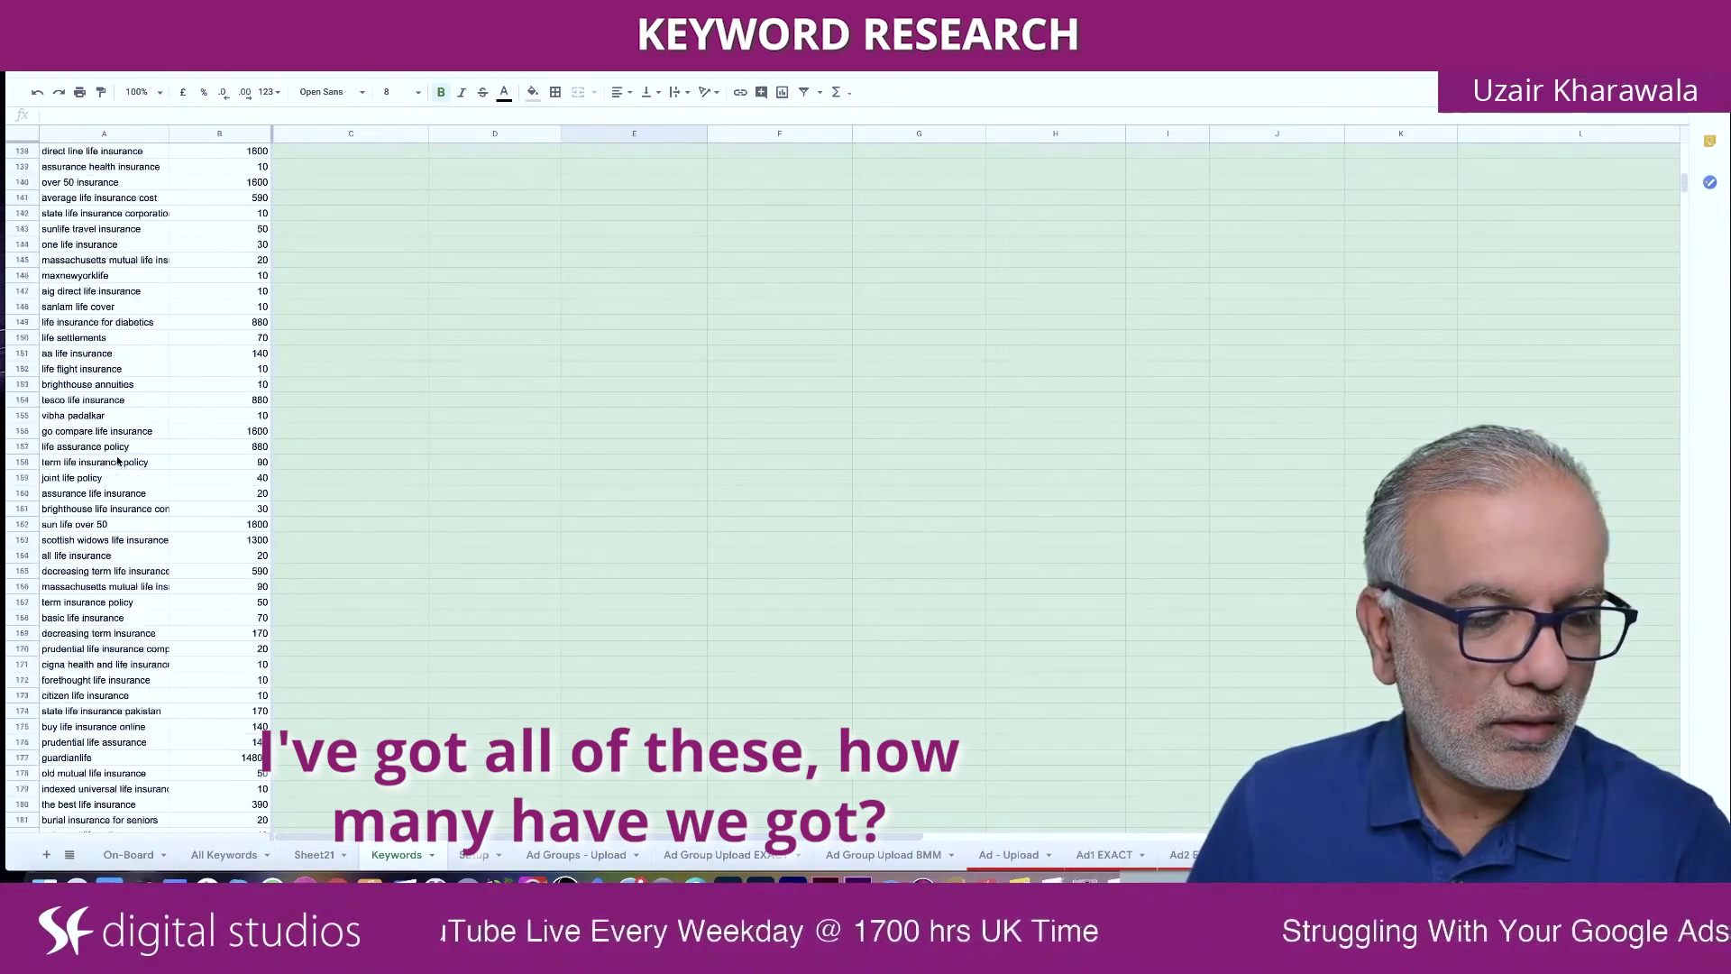
scroll(118, 460, "down", 20)
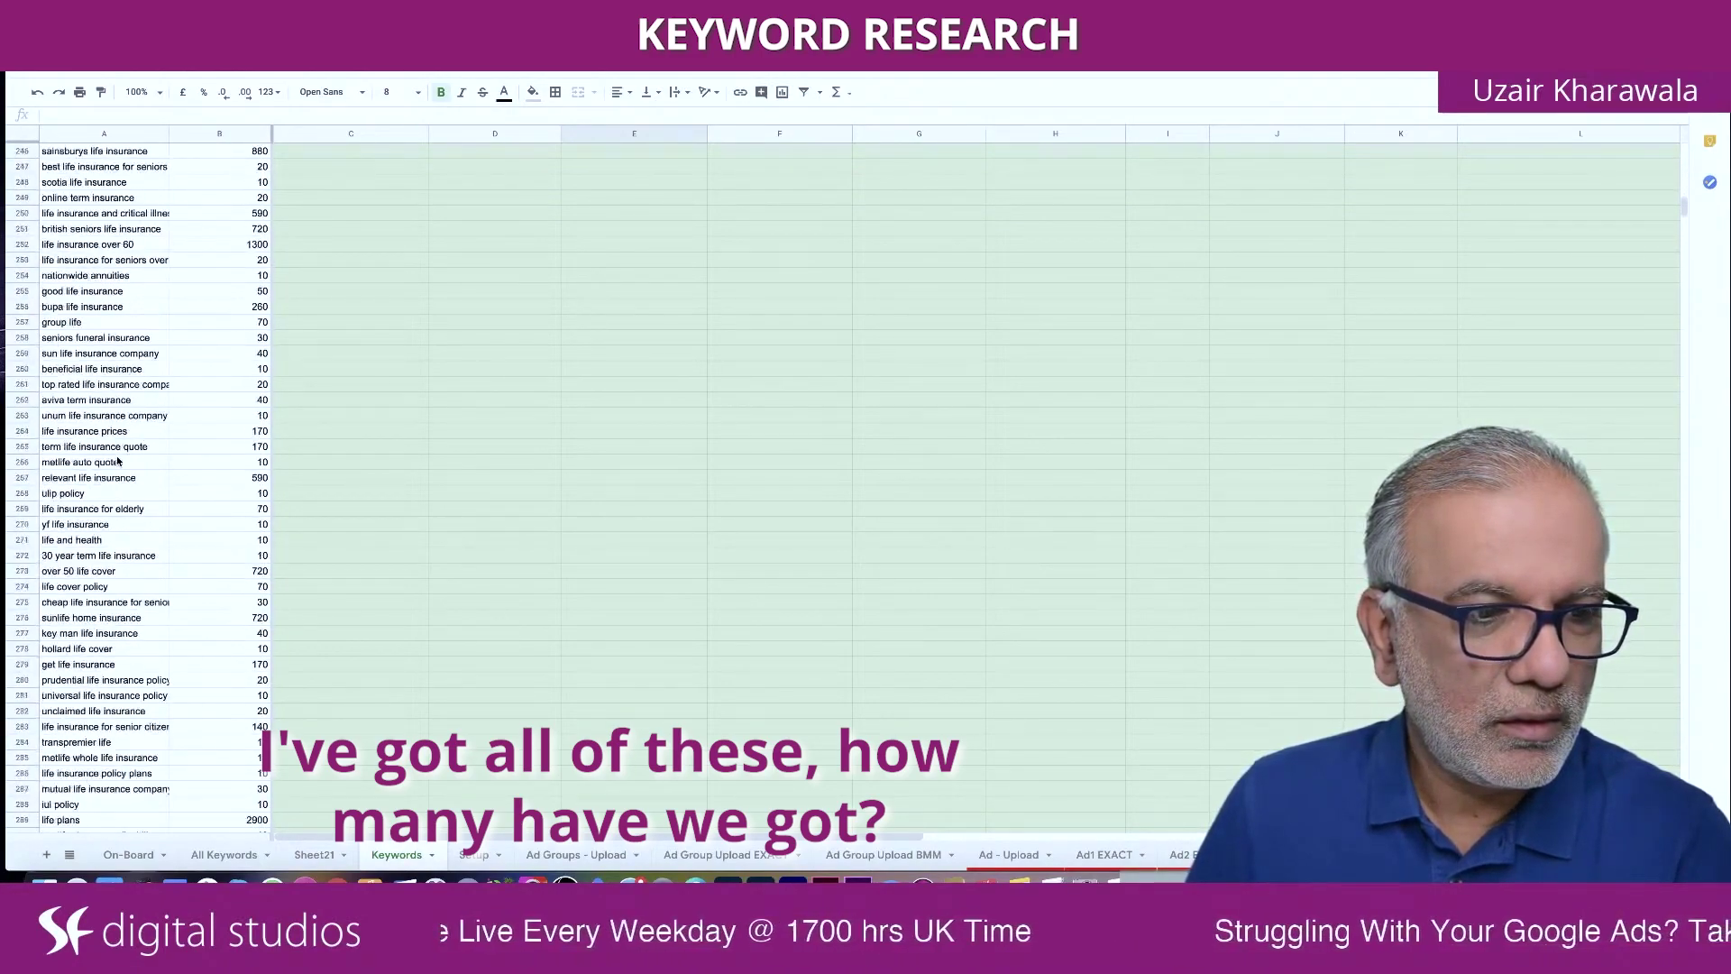
scroll(117, 460, "down", 20)
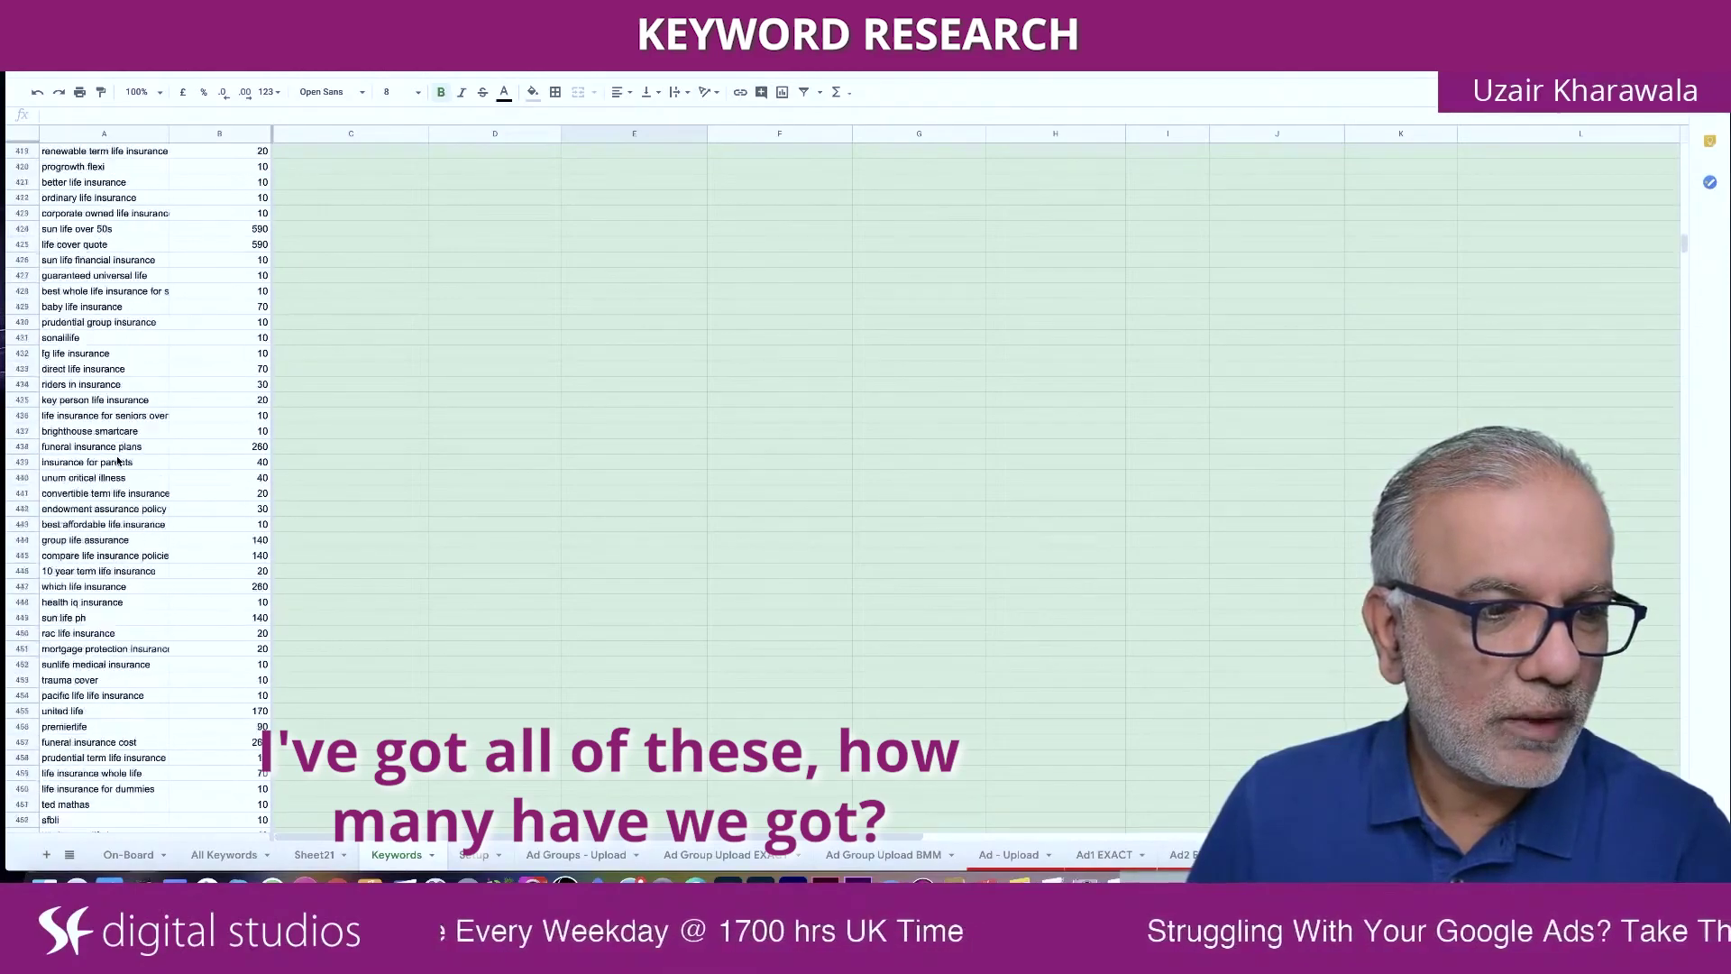
scroll(117, 460, "down", 10)
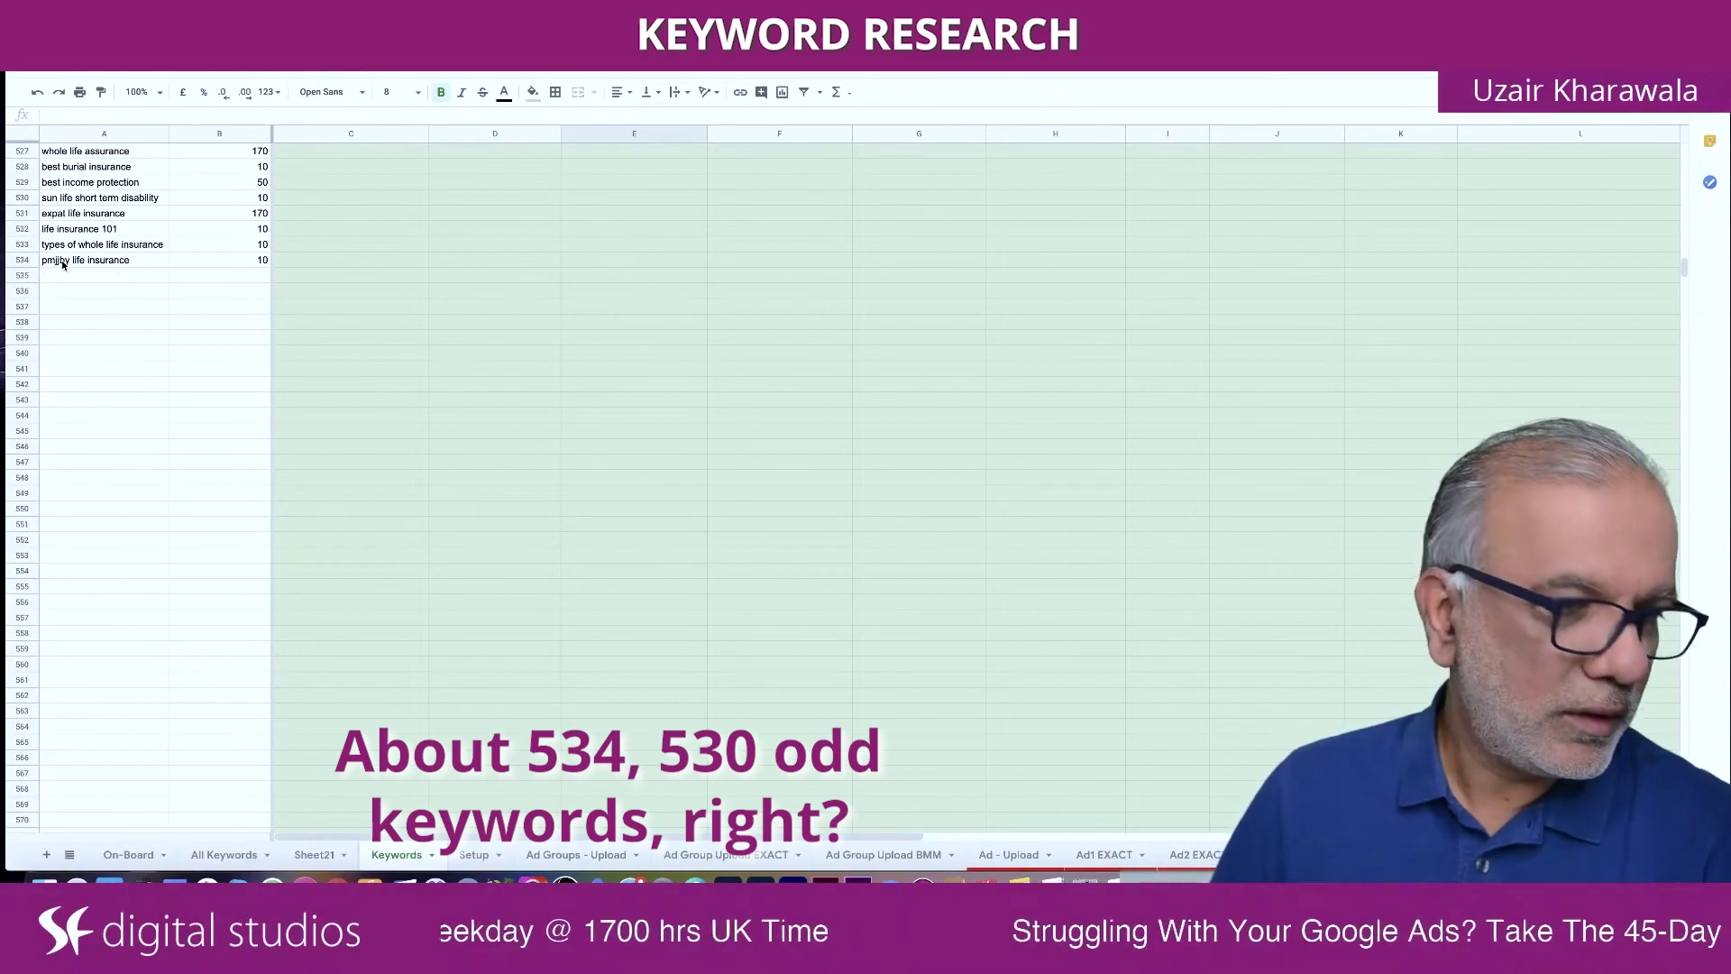
scroll(62, 264, "up", 20)
scroll(63, 263, "up", 20)
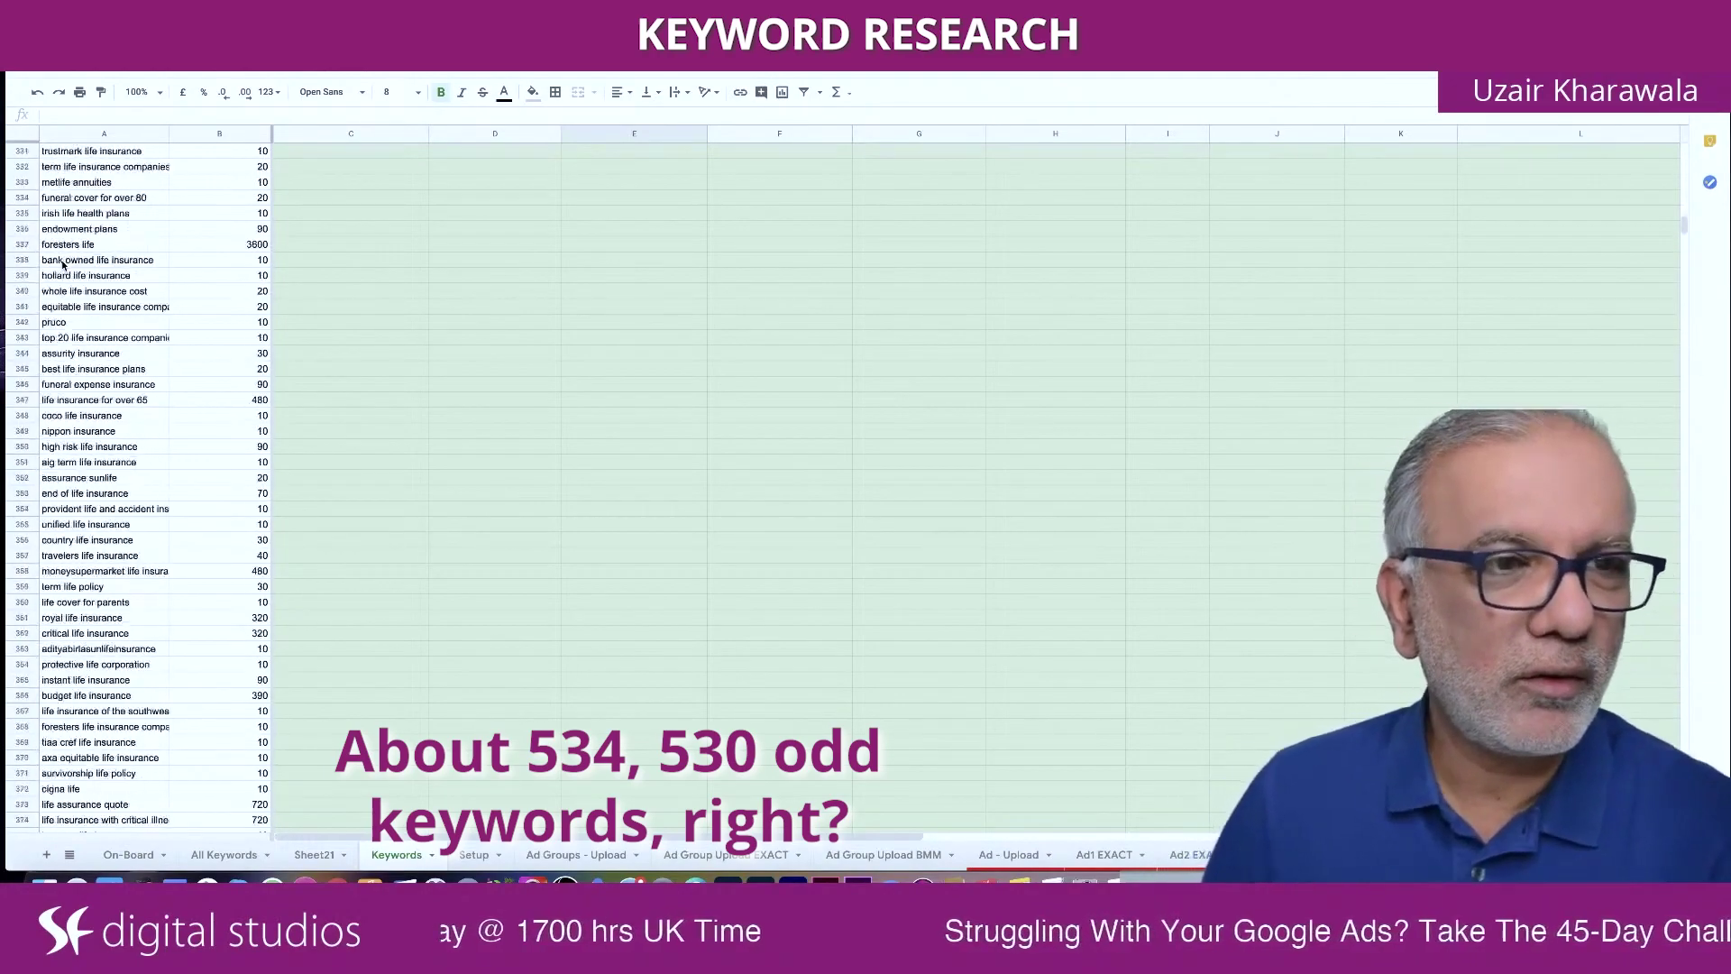
scroll(62, 264, "up", 10)
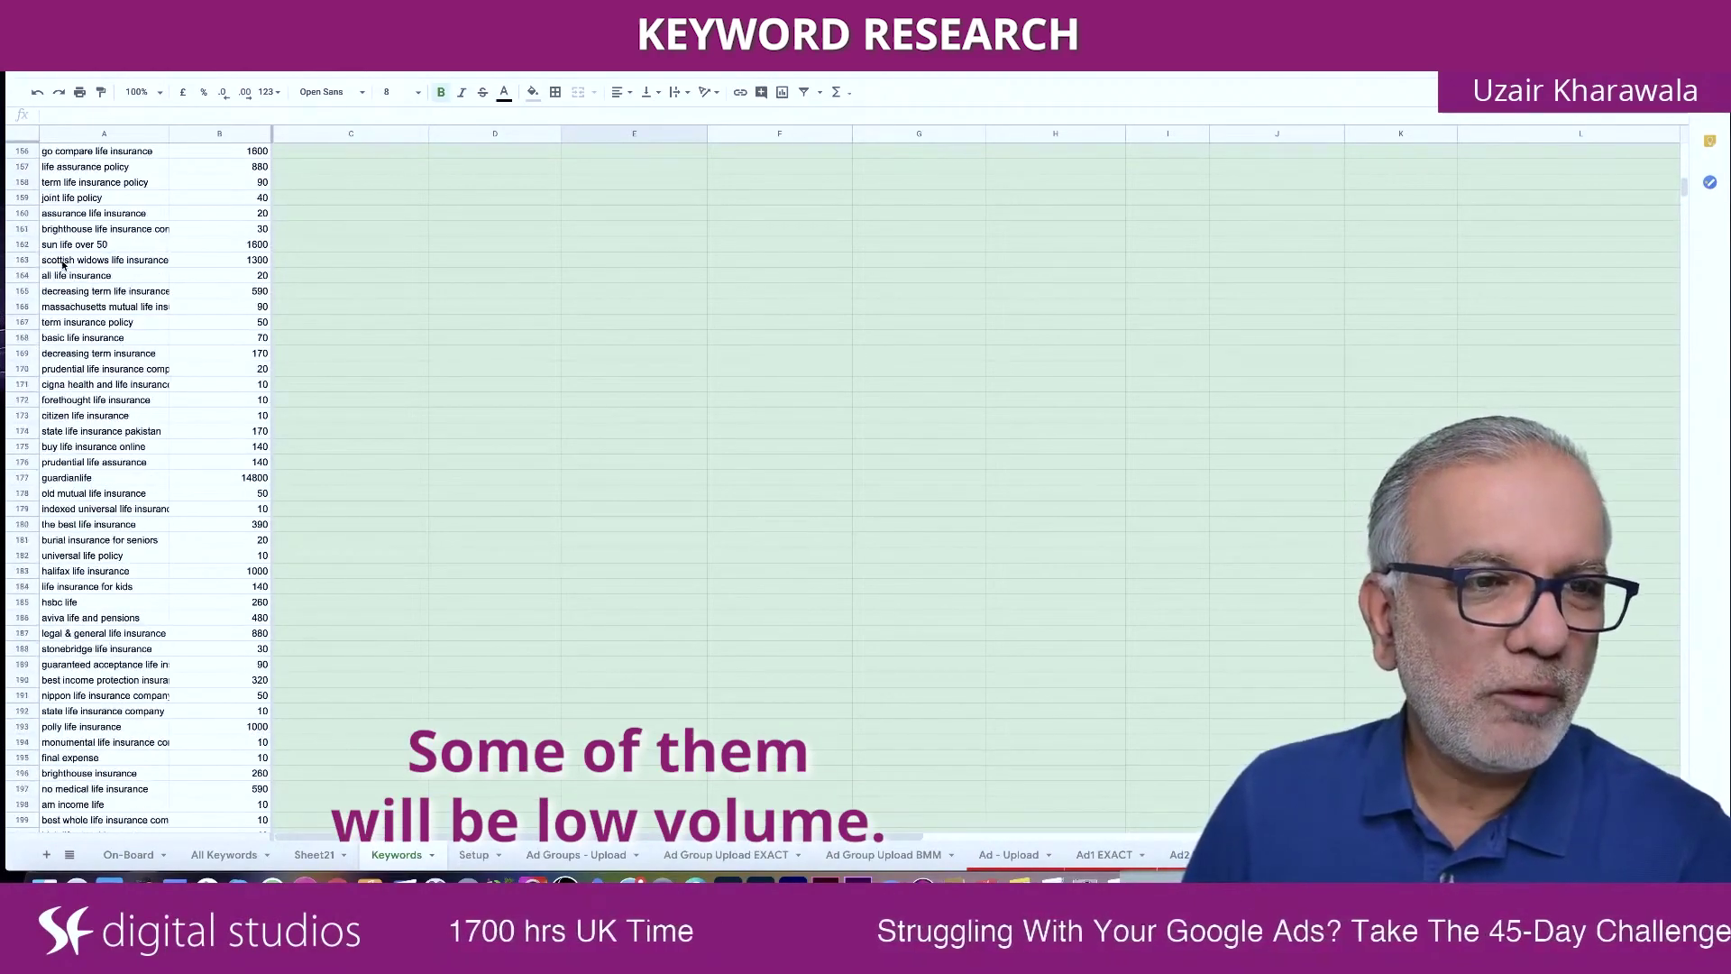